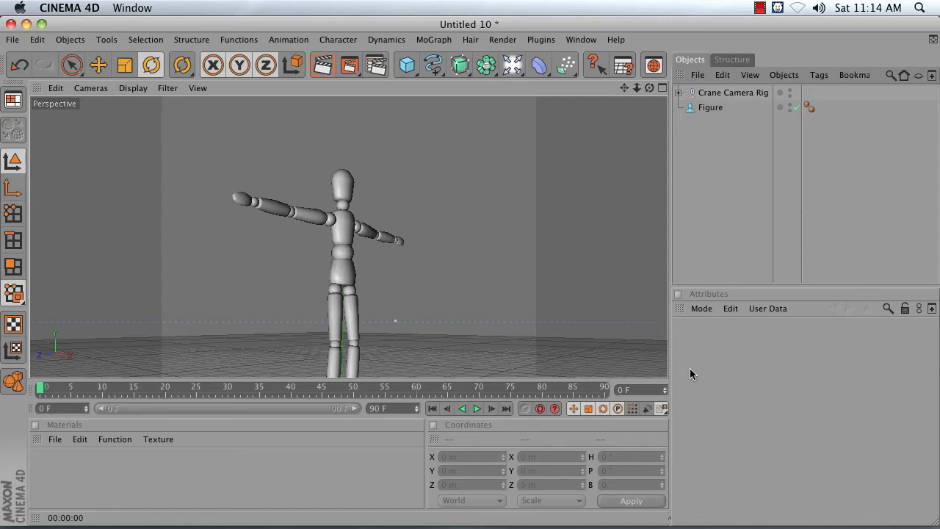
Step: Play the finished crane shot, rewind to frame 0, and expand the Crane Camera Rig group
{"action": "left_click", "coordinate": [476, 409]}
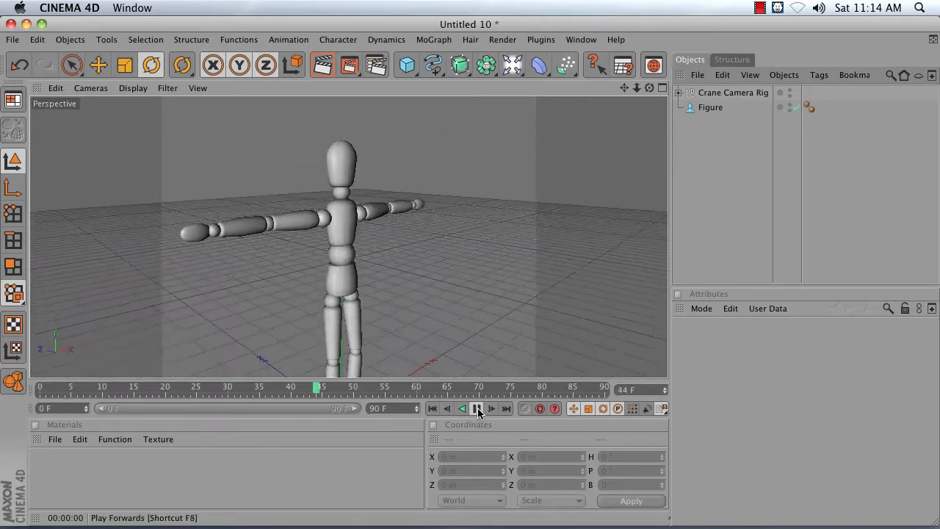
{"action": "left_click", "coordinate": [432, 409]}
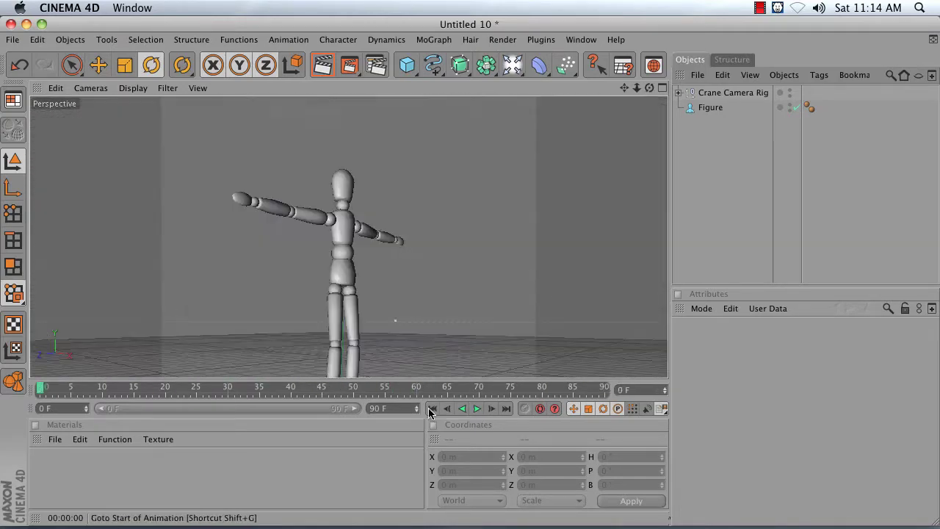
{"action": "left_click", "coordinate": [678, 93]}
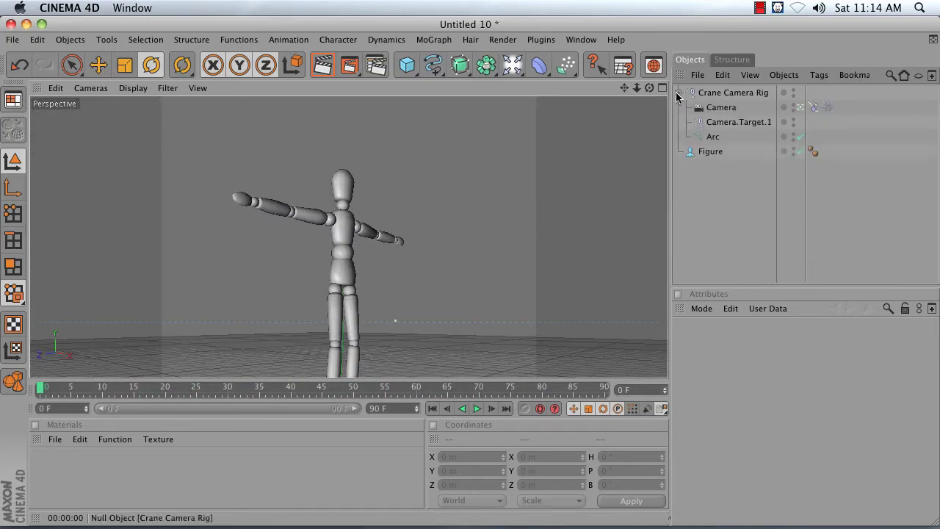
Step: Inspect the rig's Camera, Camera.Target.1 and Arc, briefly checking the four-view layout
{"action": "left_click", "coordinate": [712, 109]}
{"action": "left_click", "coordinate": [729, 124]}
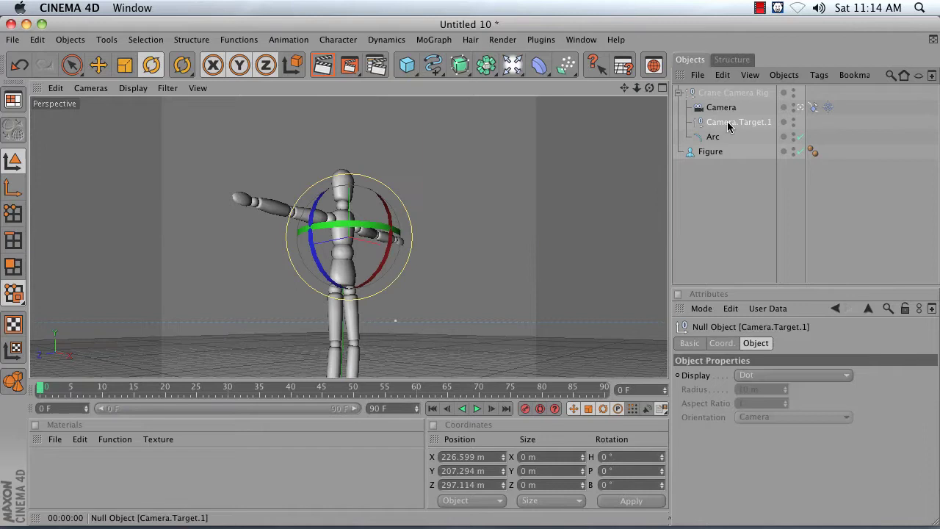
{"action": "left_click", "coordinate": [710, 137]}
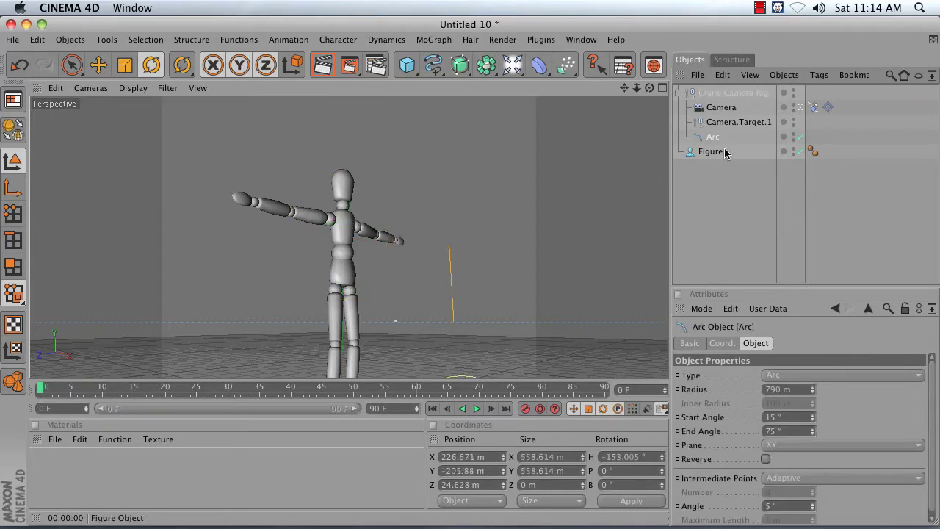
{"action": "left_click", "coordinate": [662, 87]}
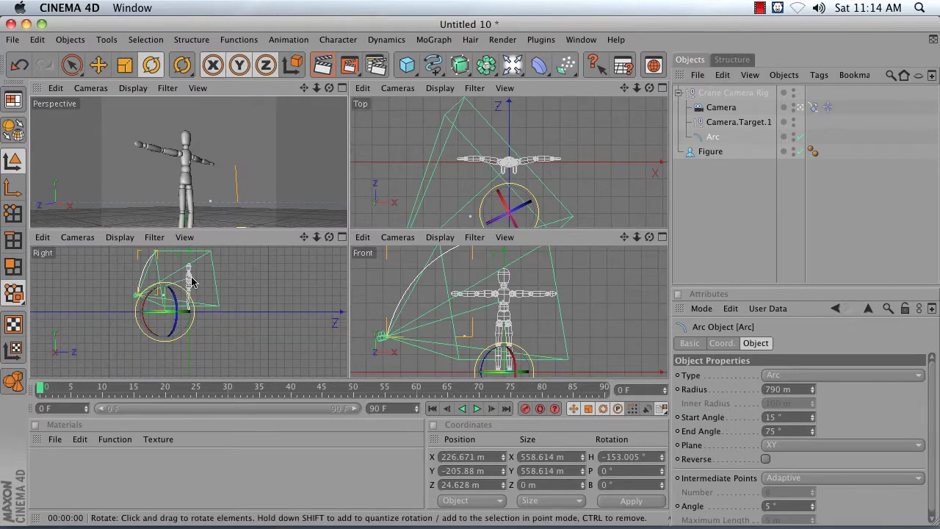
{"action": "left_click", "coordinate": [344, 89]}
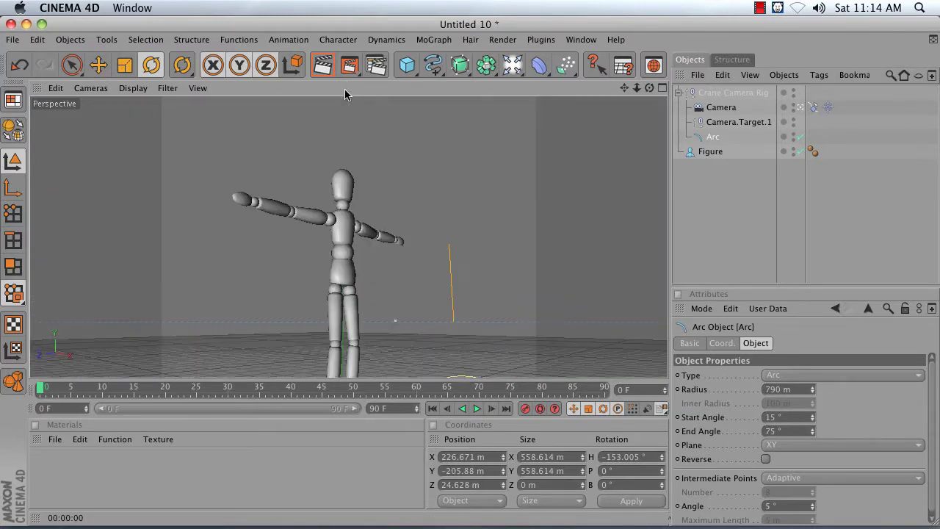
Step: Start a new scene and add a Figure primitive
{"action": "key", "text": "super+n"}
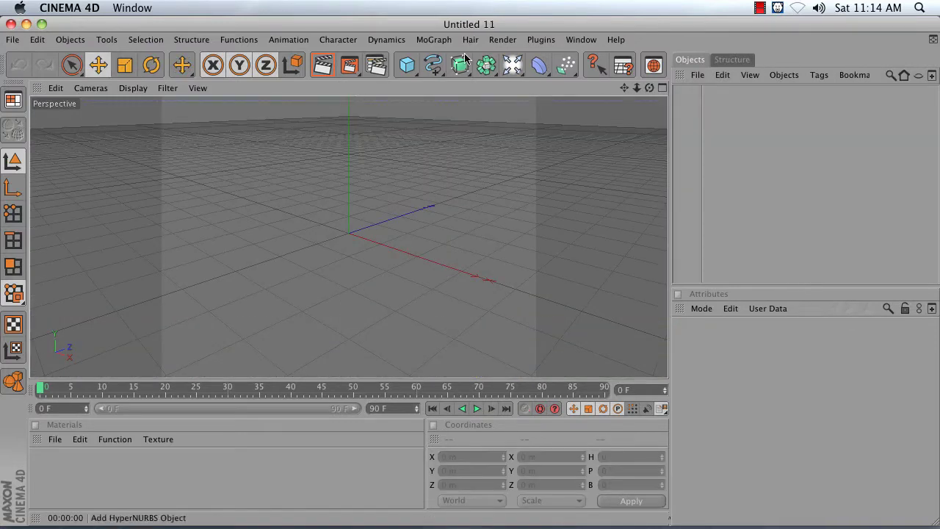
{"action": "left_click", "coordinate": [399, 67]}
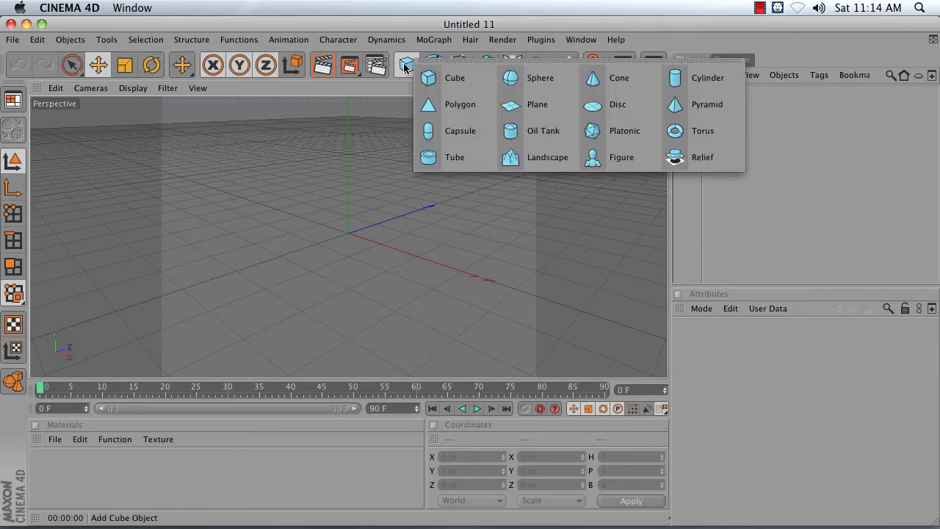
{"action": "left_click", "coordinate": [615, 162]}
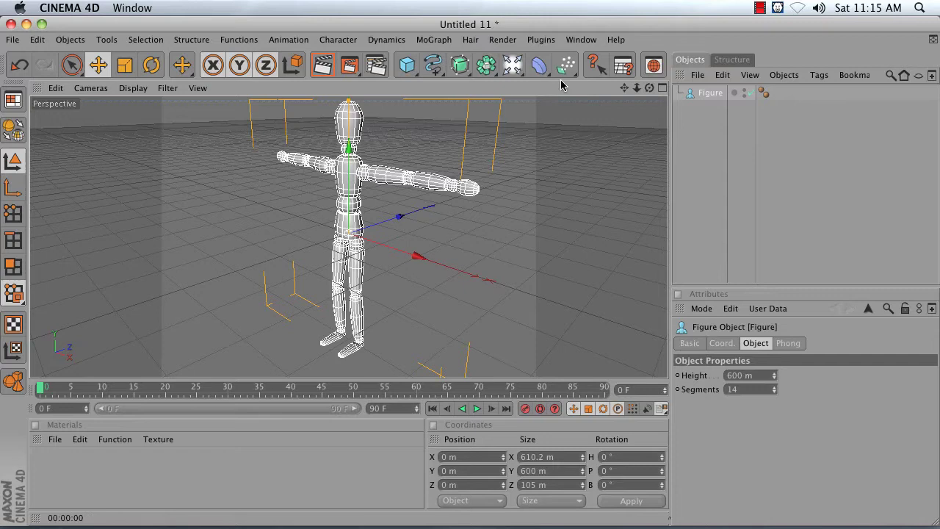
Step: Add a Target Camera, which creates Camera.Target.1 aimed at the origin
{"action": "left_click", "coordinate": [512, 66]}
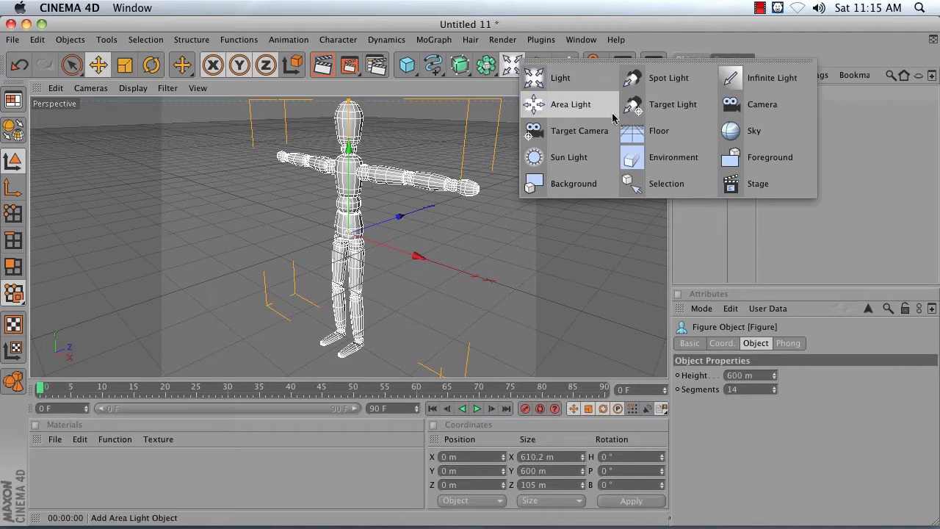
{"action": "left_click", "coordinate": [547, 131]}
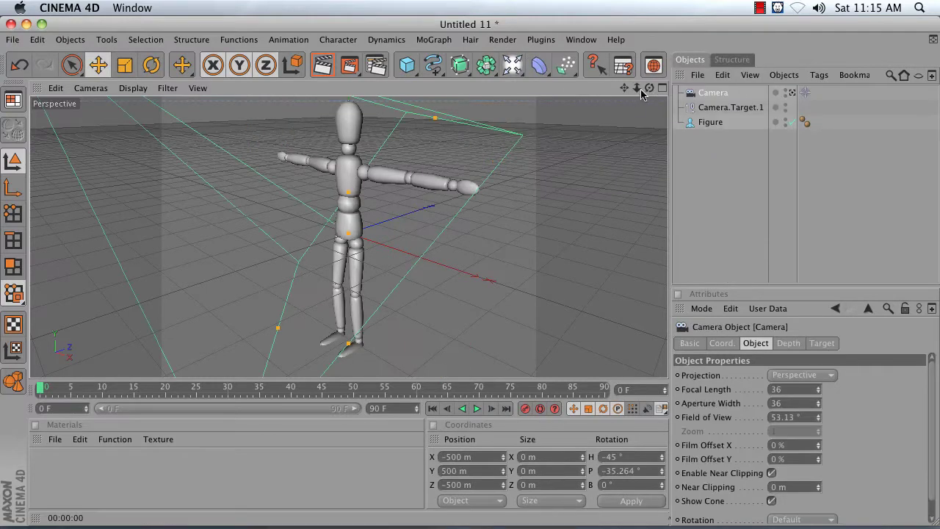
{"action": "left_click_drag", "start_coordinate": [636, 89], "coordinate": [624, 91]}
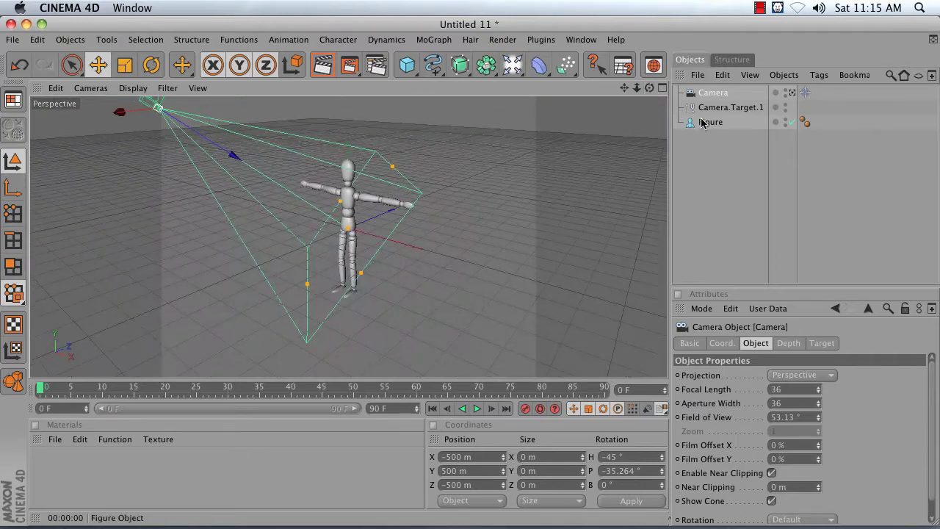
Step: Test-move Camera.Target.1 upward, then undo the move and deselect it
{"action": "left_click", "coordinate": [718, 108]}
{"action": "left_click_drag", "start_coordinate": [398, 247], "coordinate": [388, 218]}
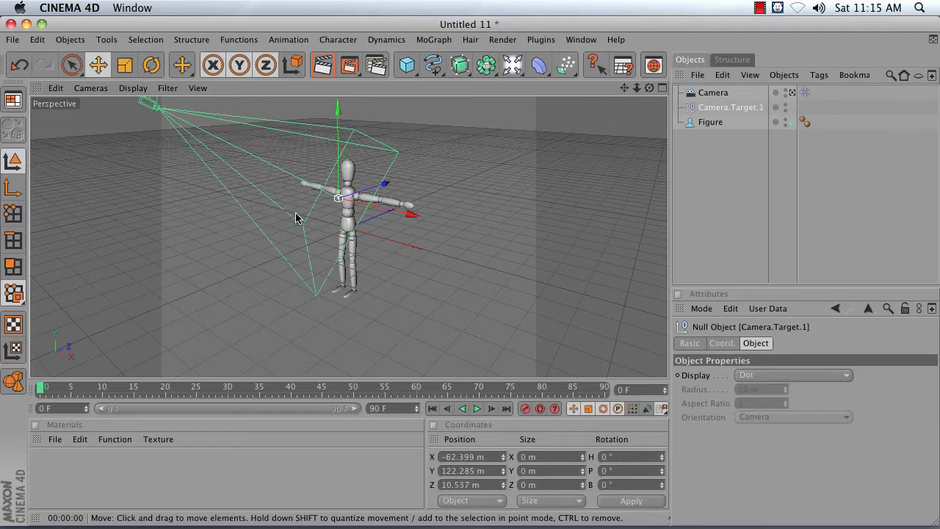
{"action": "left_click", "coordinate": [14, 72]}
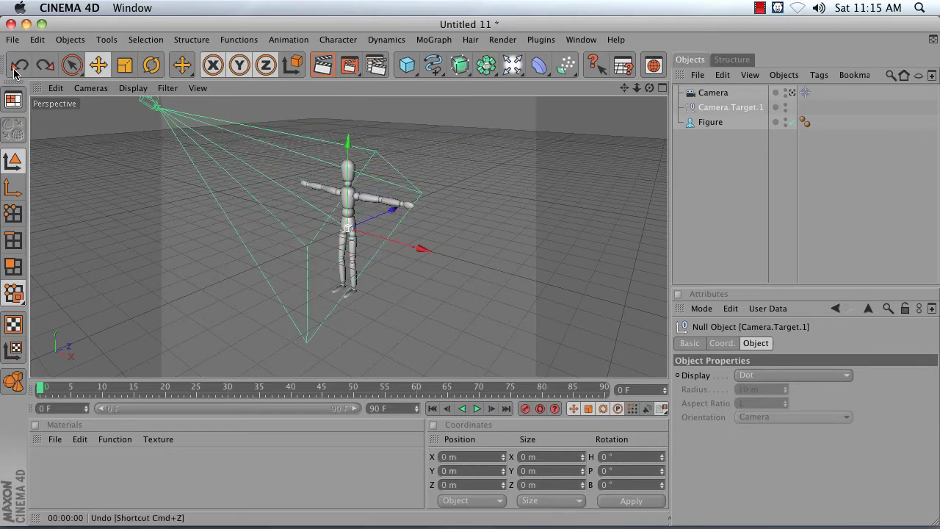
{"action": "left_click", "coordinate": [635, 165]}
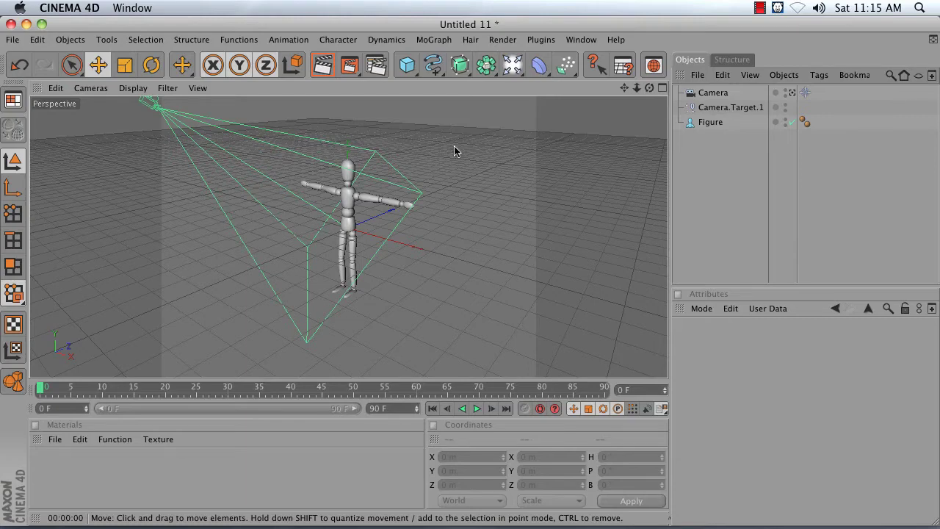
Step: Add a 200 m radius Arc spline spanning 0°–90° and orbit to inspect it
{"action": "left_click", "coordinate": [433, 70]}
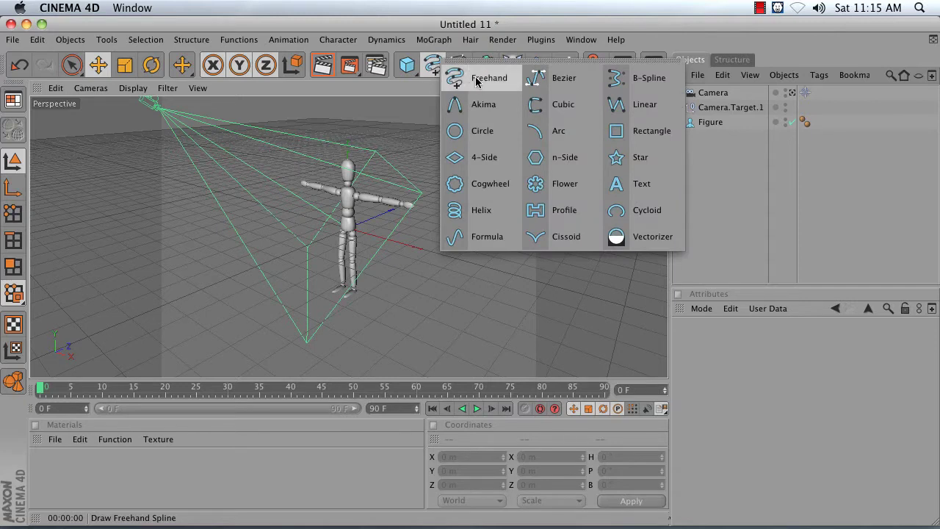
{"action": "left_click", "coordinate": [555, 141]}
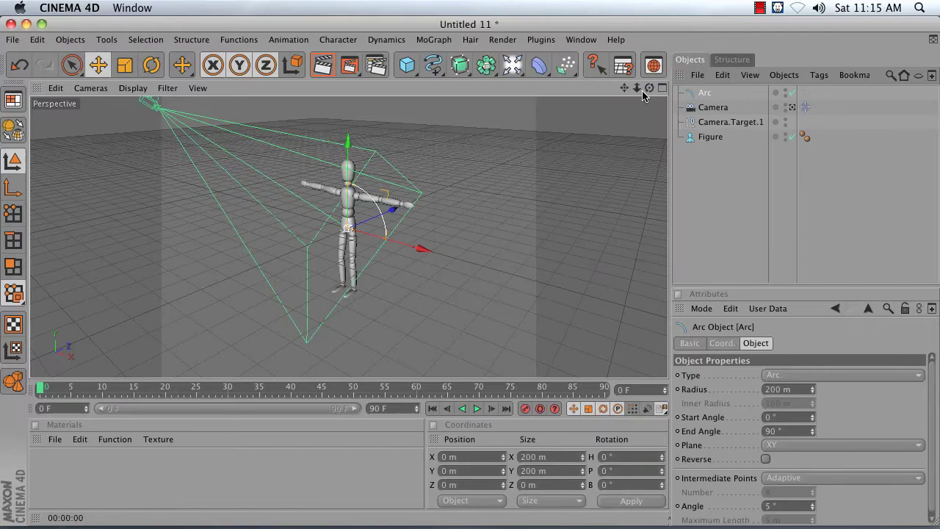
{"action": "left_click_drag", "start_coordinate": [648, 88], "coordinate": [392, 229]}
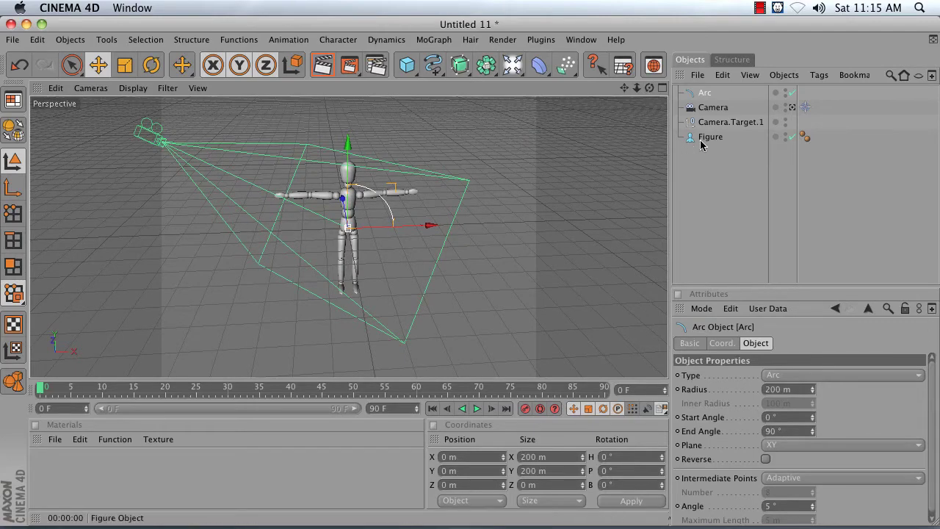
{"action": "left_click_drag", "start_coordinate": [649, 88], "coordinate": [603, 99]}
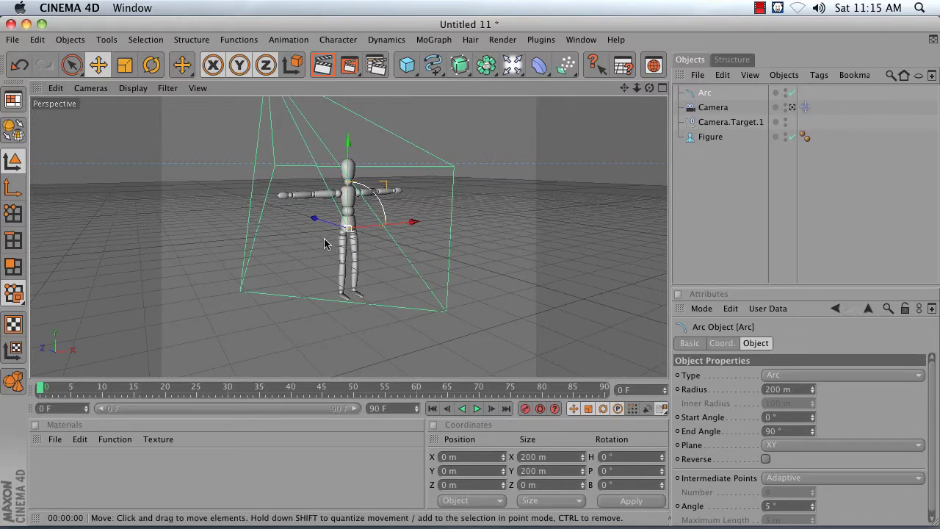
Step: Raise the Figure to a Y position of 300 m
{"action": "left_click", "coordinate": [709, 137]}
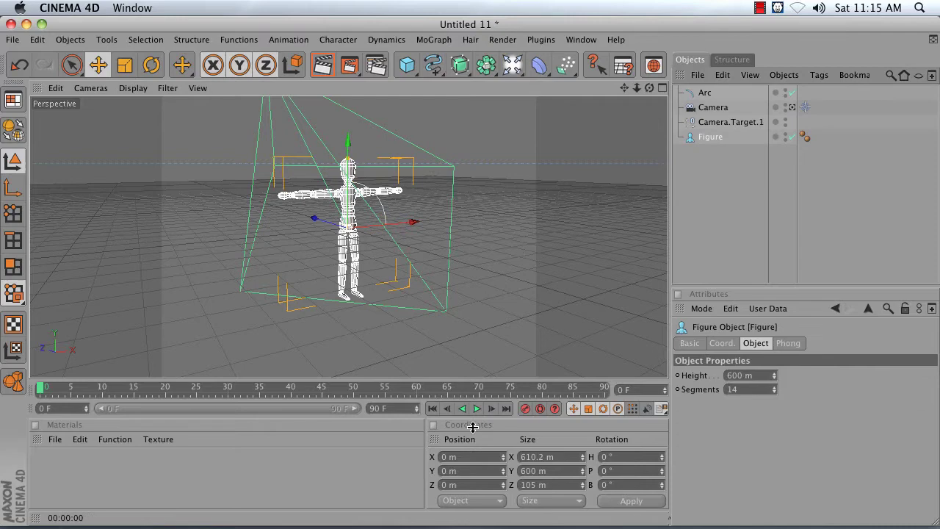
{"action": "left_click", "coordinate": [468, 470]}
{"action": "type", "text": "300"}
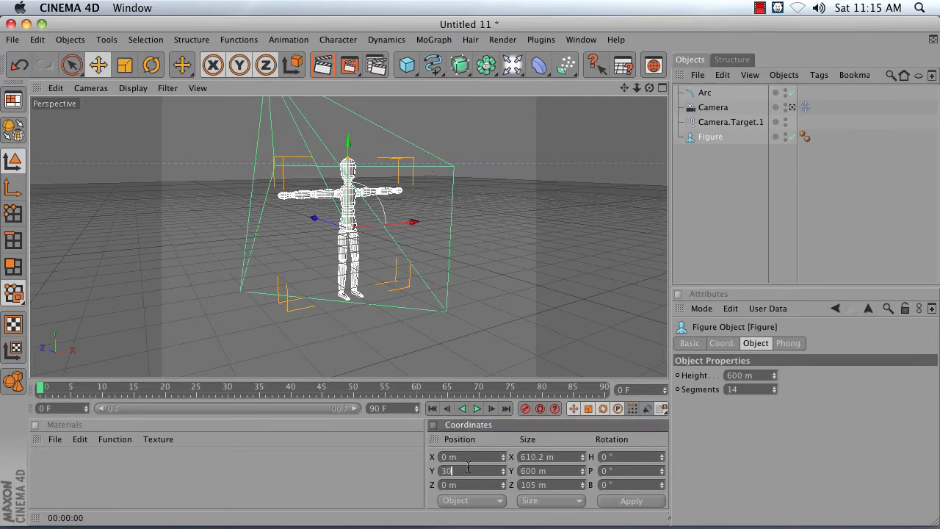
{"action": "key", "text": "Return"}
{"action": "left_click", "coordinate": [701, 173]}
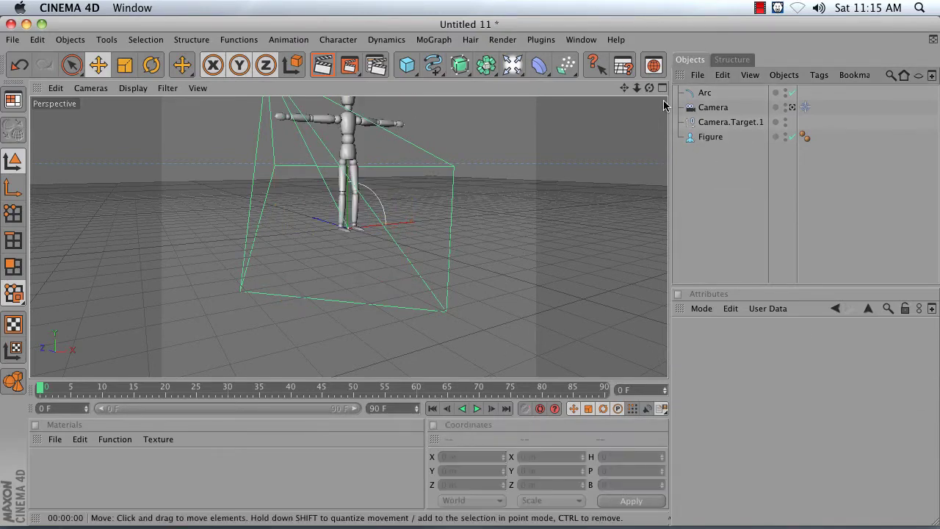
Step: Select the Arc spline and orbit the view around the raised figure
{"action": "left_click_drag", "start_coordinate": [624, 88], "coordinate": [629, 169]}
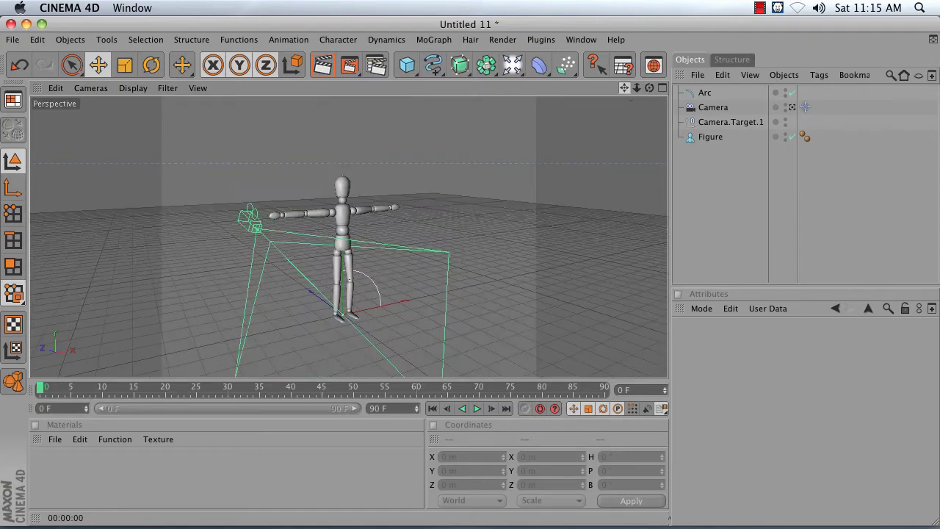
{"action": "left_click", "coordinate": [705, 93]}
{"action": "left_click_drag", "start_coordinate": [308, 215], "coordinate": [357, 213], "text": "alt"}
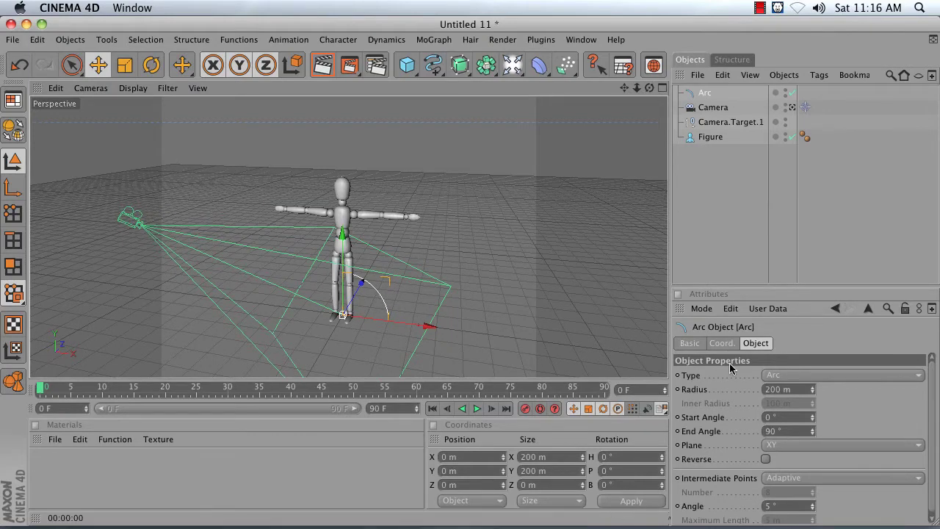
Step: Set the Arc radius to 769 m with a 15° start and 75° end angle
{"action": "left_click_drag", "start_coordinate": [812, 395], "coordinate": [932, 375]}
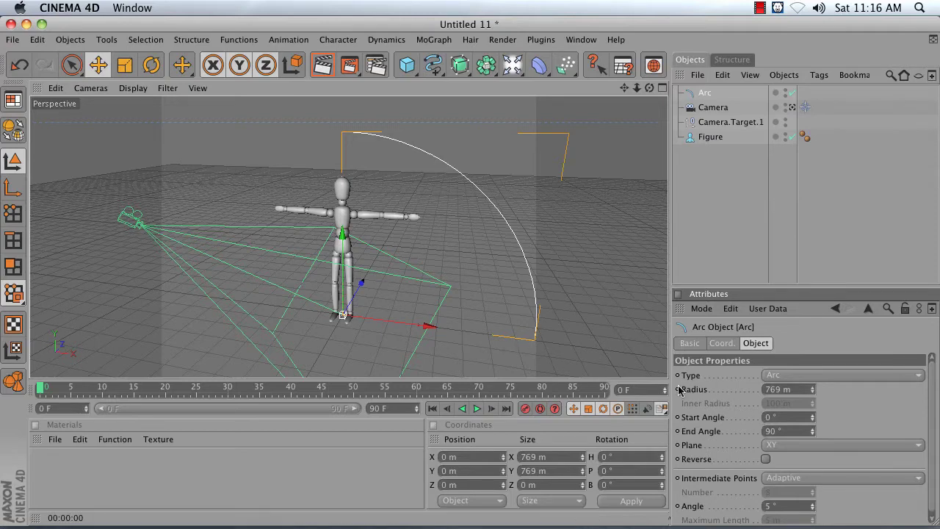
{"action": "left_click", "coordinate": [801, 417]}
{"action": "key", "text": "Tab"}
{"action": "type", "text": "7"}
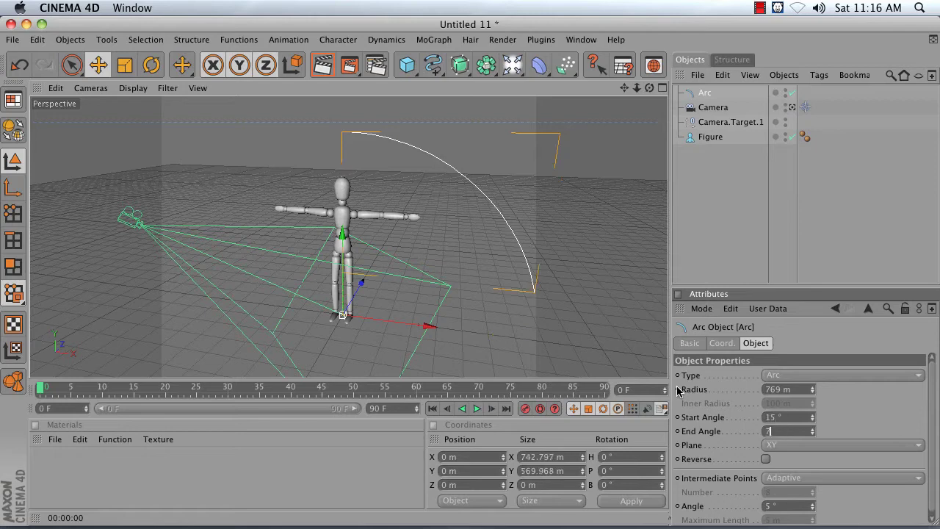
{"action": "type", "text": "5"}
{"action": "key", "text": "Return"}
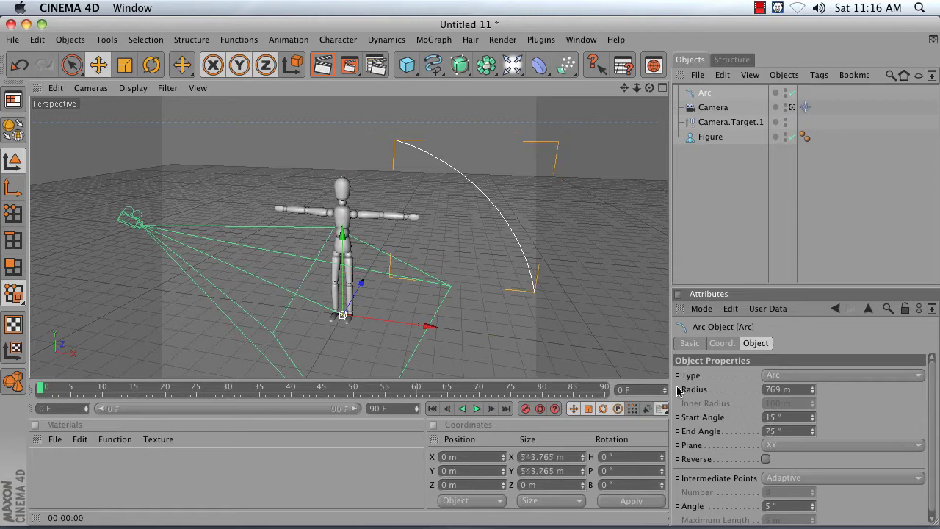
Step: Set the Arc's intermediate points to Uniform, then deselect it
{"action": "left_click_drag", "start_coordinate": [717, 288], "coordinate": [703, 195]}
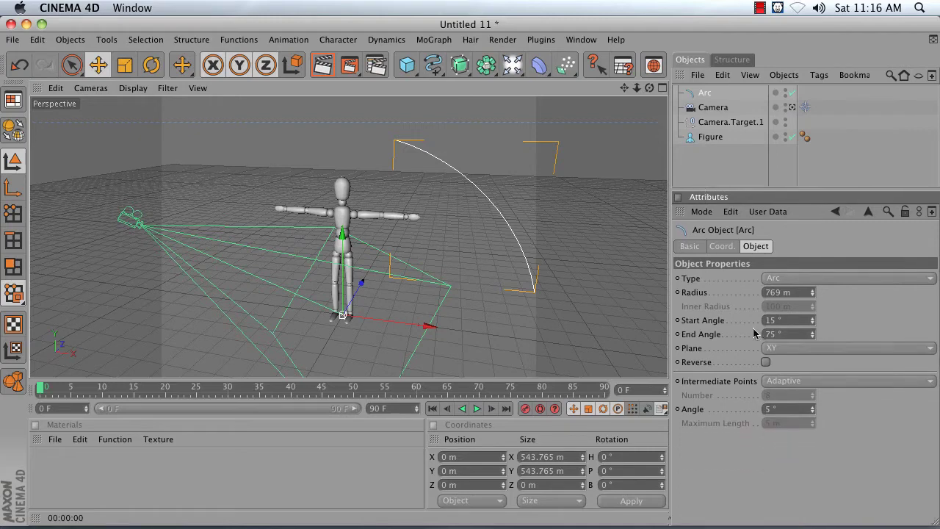
{"action": "left_click", "coordinate": [727, 382]}
{"action": "left_click", "coordinate": [785, 382]}
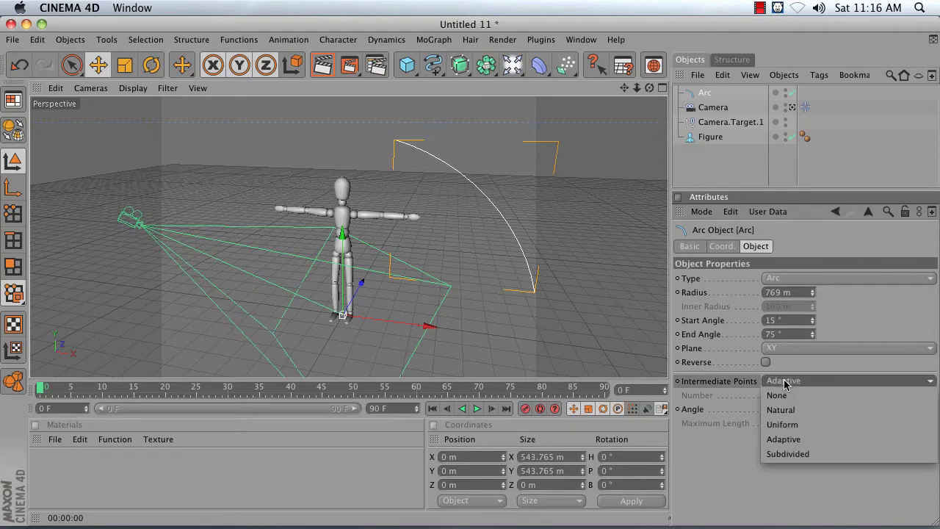
{"action": "left_click", "coordinate": [782, 424]}
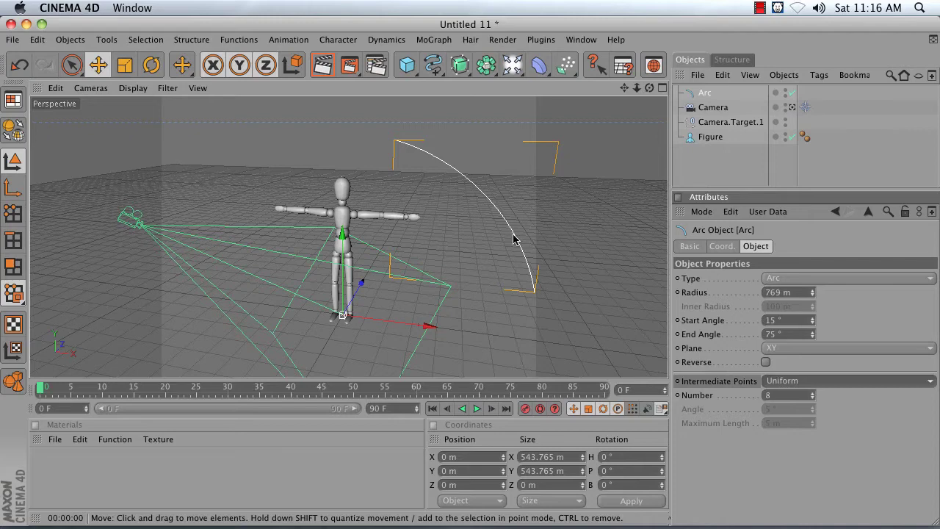
{"action": "left_click", "coordinate": [714, 172]}
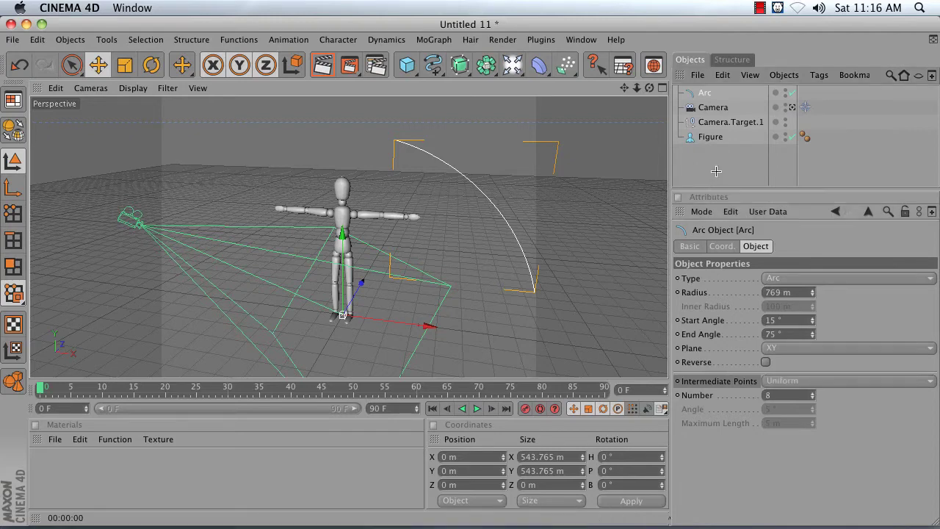
Step: Give the Camera an Align To Spline tag with Arc as its spline path
{"action": "left_click", "coordinate": [704, 109]}
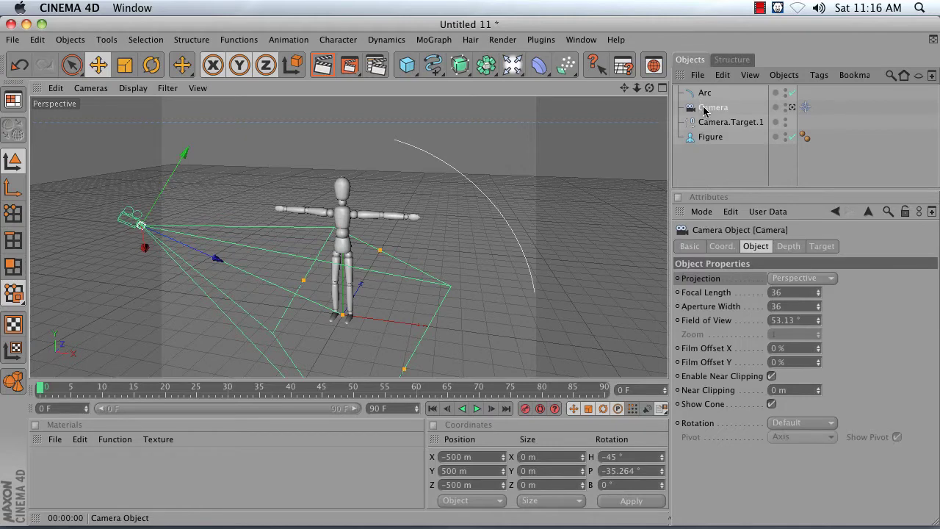
{"action": "right_click", "coordinate": [703, 110]}
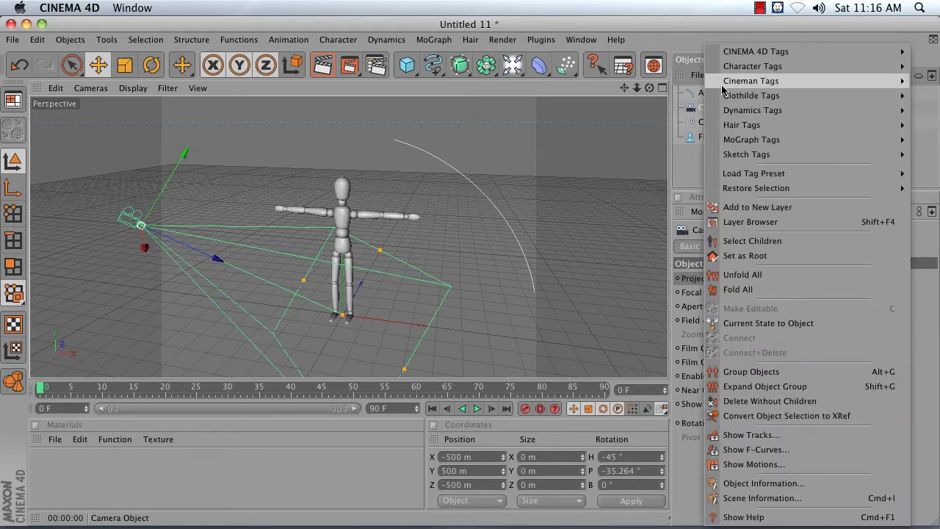
{"action": "mouse_move", "coordinate": [742, 58]}
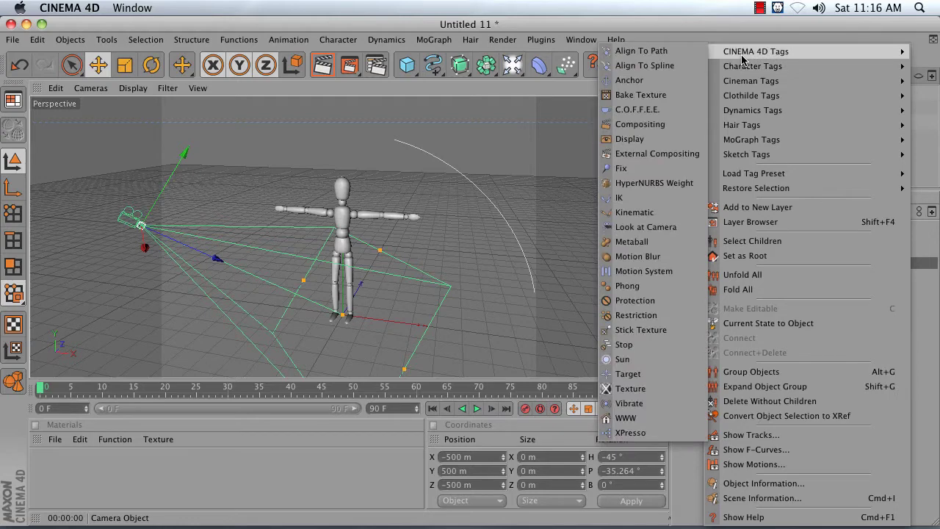
{"action": "left_click", "coordinate": [659, 65]}
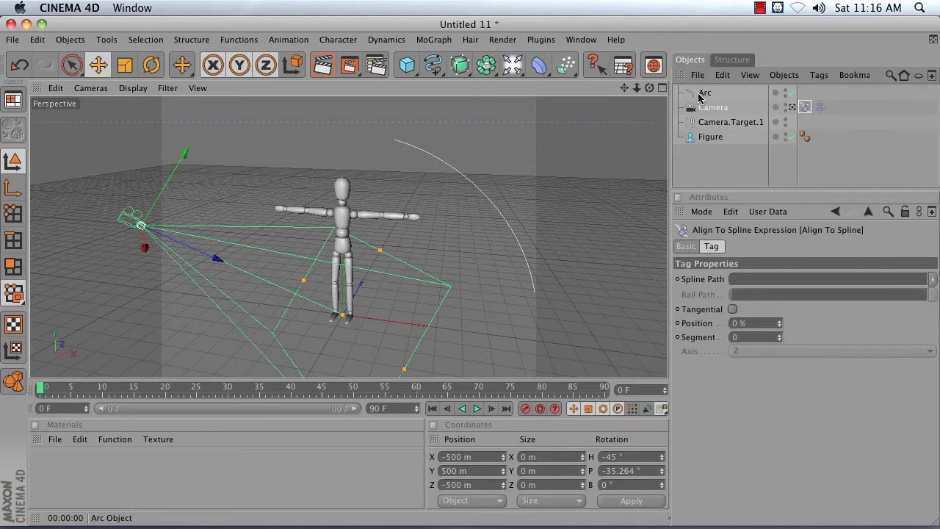
{"action": "left_click_drag", "start_coordinate": [700, 95], "coordinate": [750, 280]}
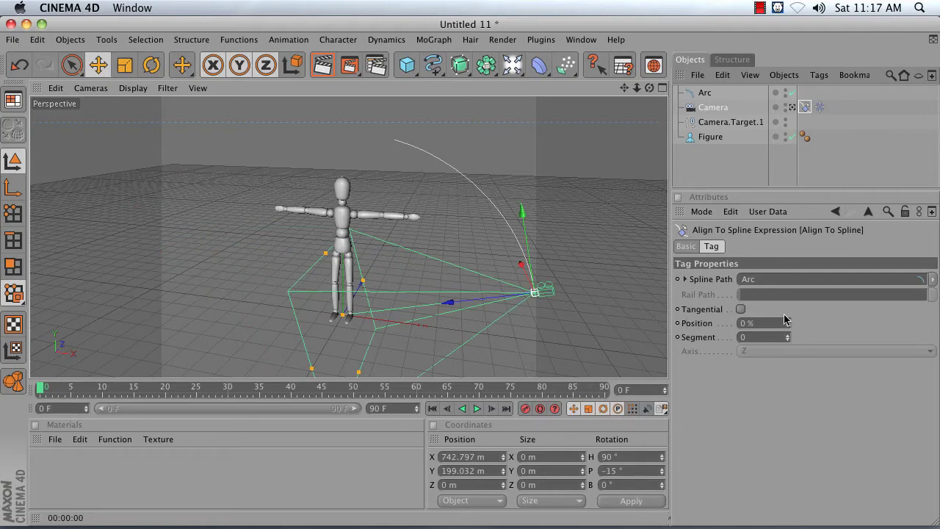
Step: Keyframe the Align To Spline position at 0% on frame 0
{"action": "mouse_move", "coordinate": [789, 326]}
{"action": "left_mouse_down"}
{"action": "mouse_move", "coordinate": [789, 249]}
{"action": "mouse_move", "coordinate": [789, 332]}
{"action": "left_mouse_up"}
{"action": "left_click", "coordinate": [44, 389]}
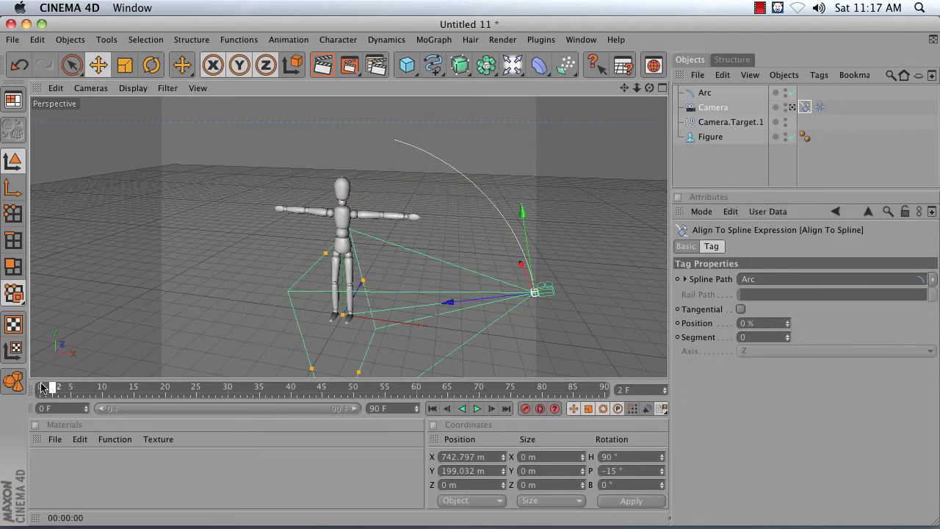
{"action": "left_click", "coordinate": [764, 324]}
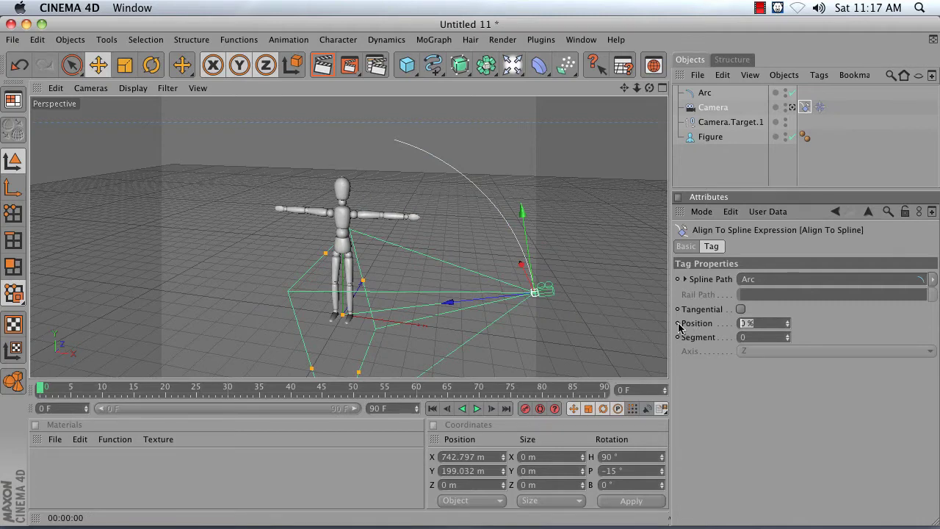
{"action": "left_click", "coordinate": [678, 323]}
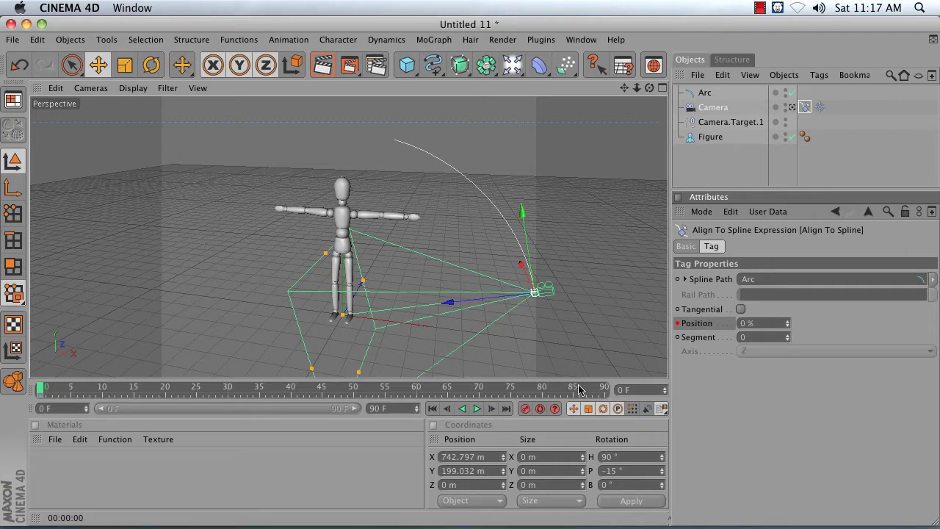
Step: Keyframe the spline position at 100% on frame 90 and scrub back to check
{"action": "left_click_drag", "start_coordinate": [580, 392], "coordinate": [643, 391]}
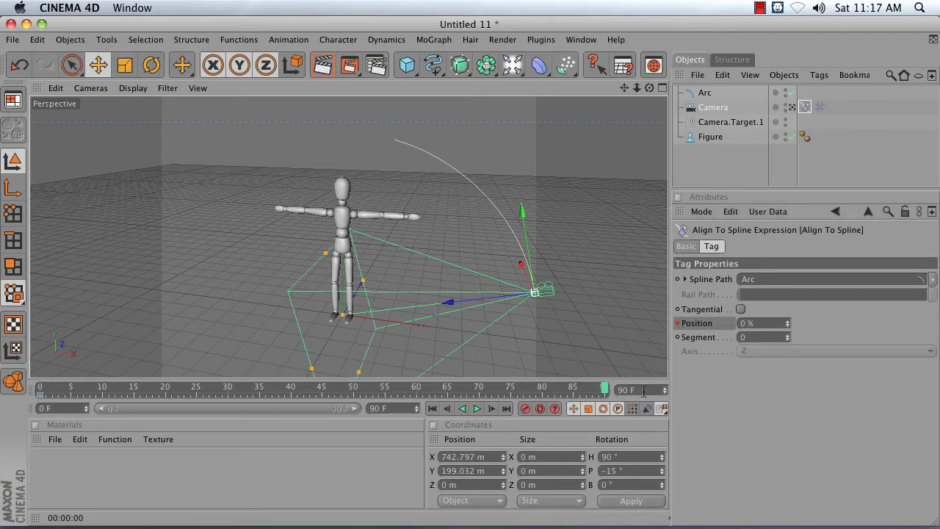
{"action": "left_click", "coordinate": [760, 326]}
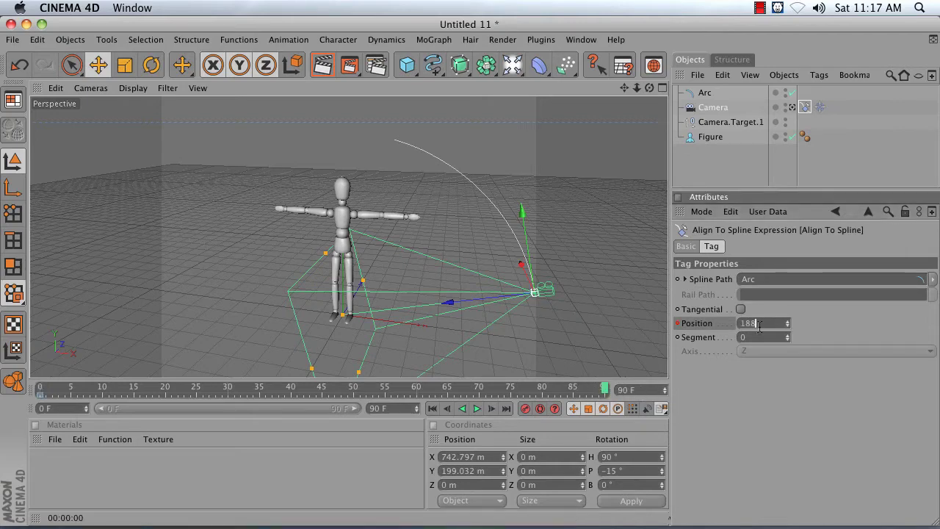
{"action": "key", "text": "Return"}
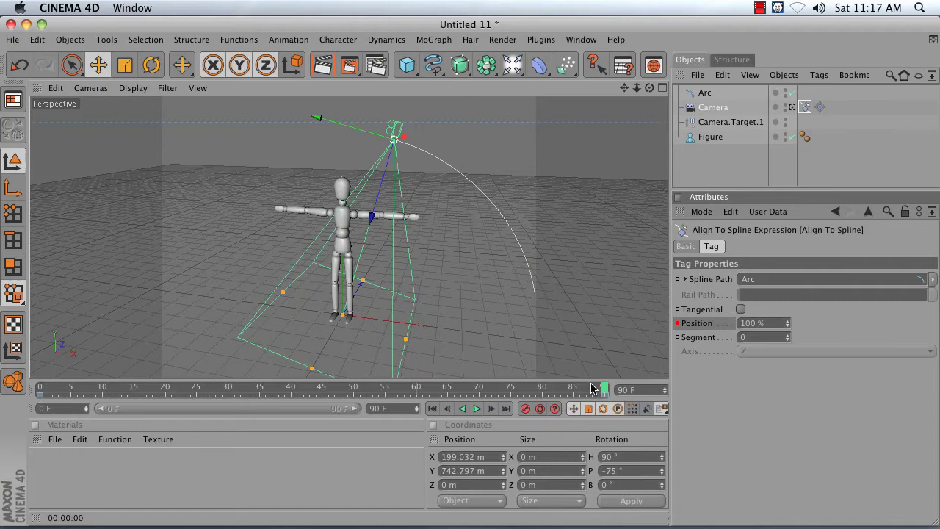
{"action": "left_click_drag", "start_coordinate": [603, 389], "coordinate": [41, 388]}
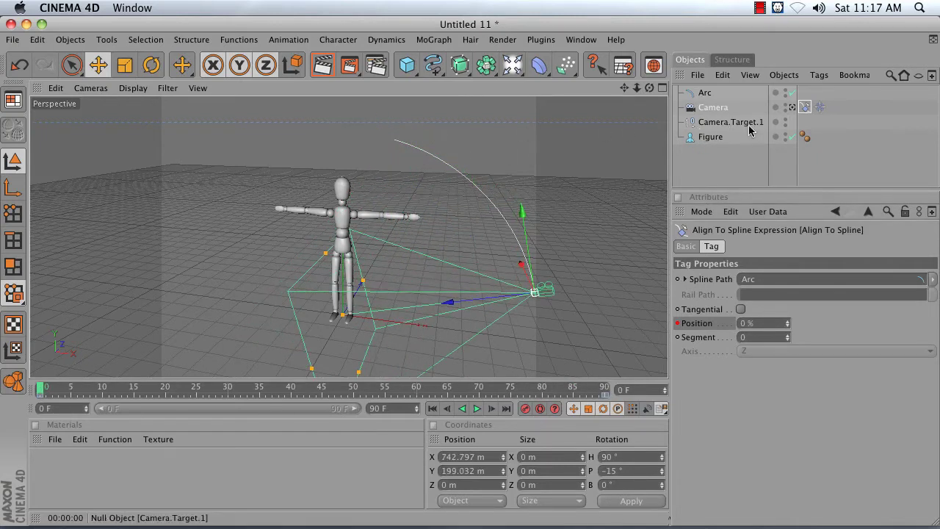
Step: Look through the rig Camera, play its arc sweep, then stop and rewind
{"action": "left_click", "coordinate": [792, 109]}
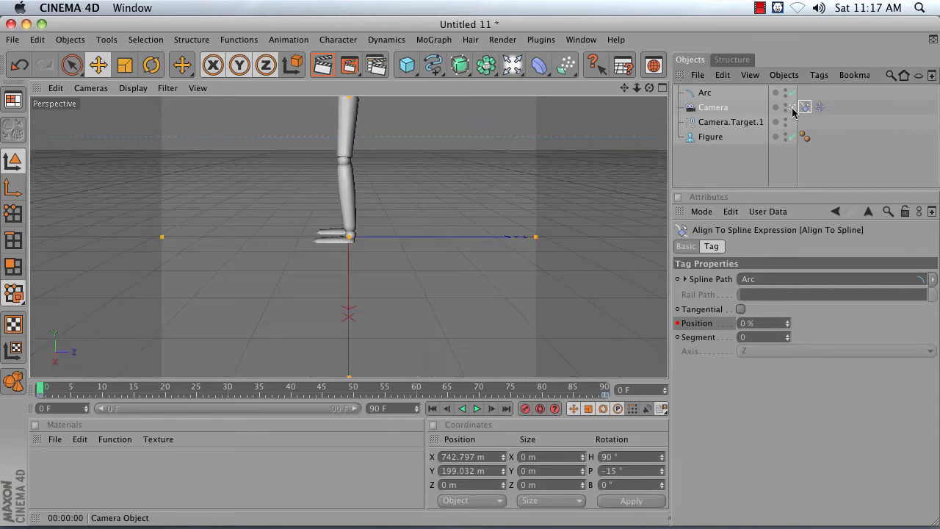
{"action": "left_click", "coordinate": [476, 408]}
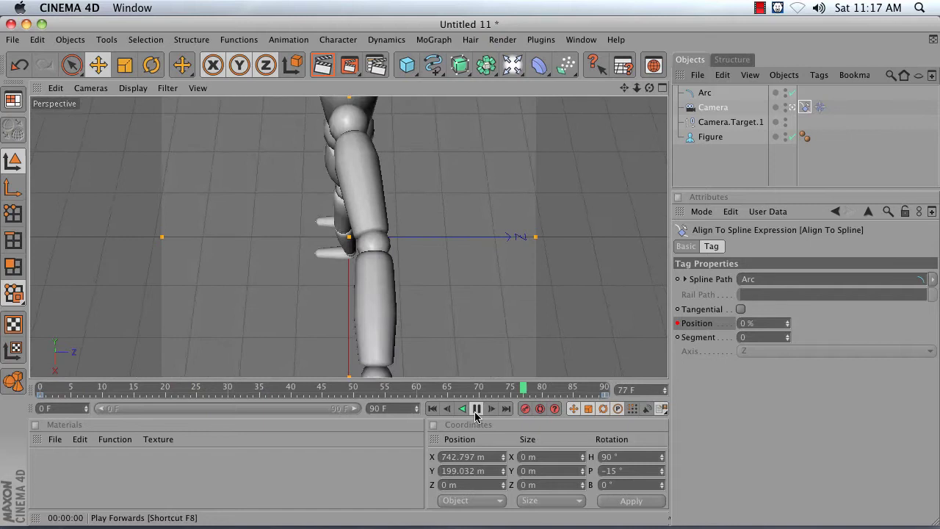
{"action": "left_click", "coordinate": [475, 408]}
{"action": "left_click", "coordinate": [432, 408]}
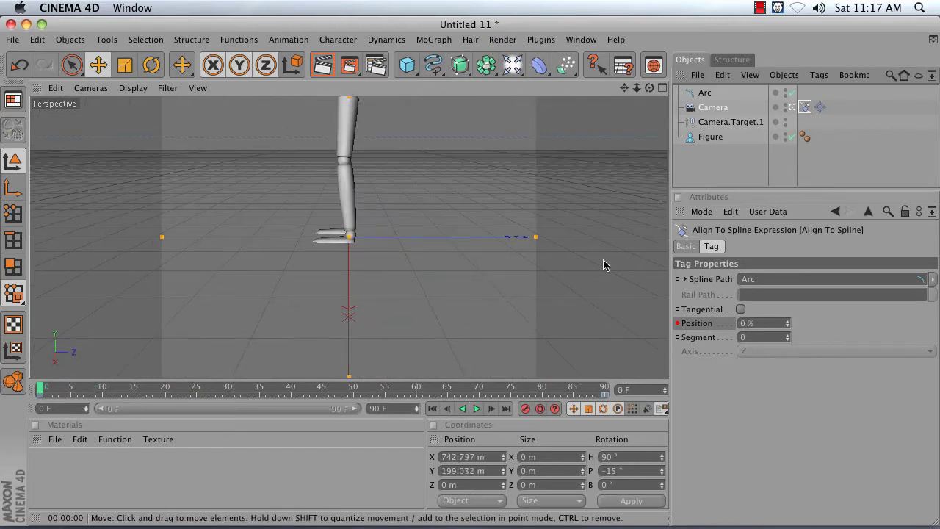
Step: Move Camera.Target.1 up to the figure's head in the Front view (Y ≈ 550 m)
{"action": "left_click", "coordinate": [713, 122]}
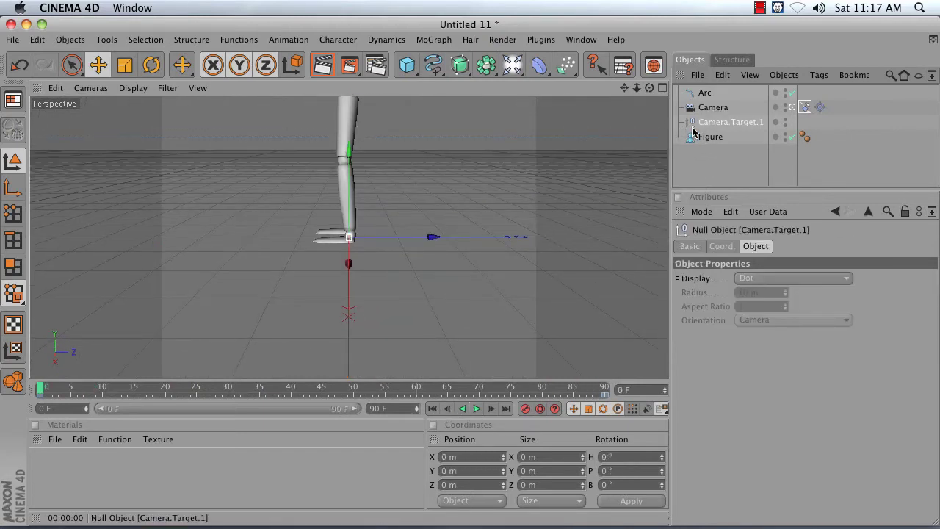
{"action": "middle_click", "coordinate": [526, 185]}
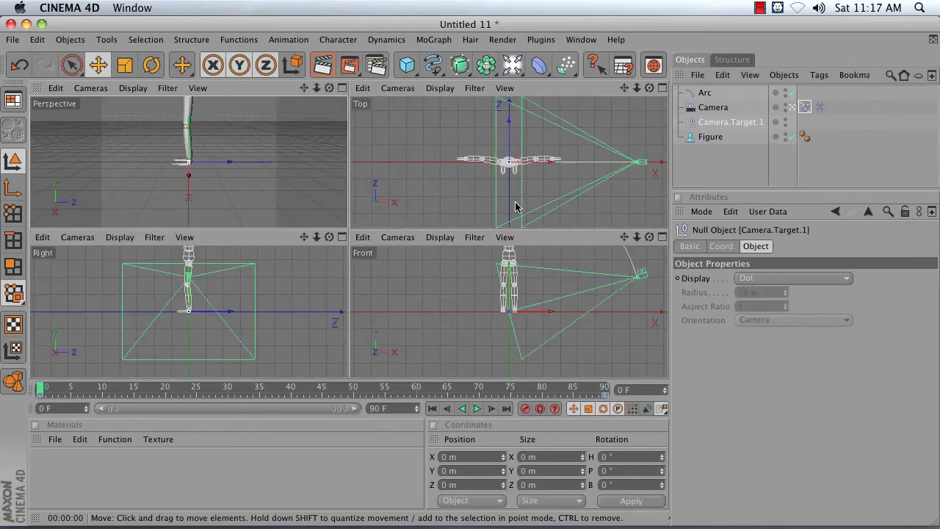
{"action": "left_click_drag", "start_coordinate": [624, 237], "coordinate": [638, 230]}
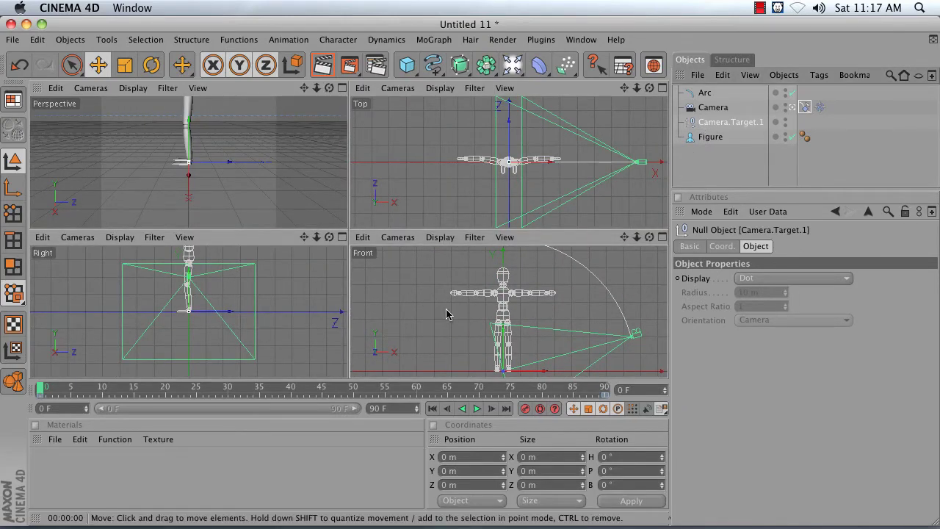
{"action": "left_click_drag", "start_coordinate": [446, 314], "coordinate": [447, 218]}
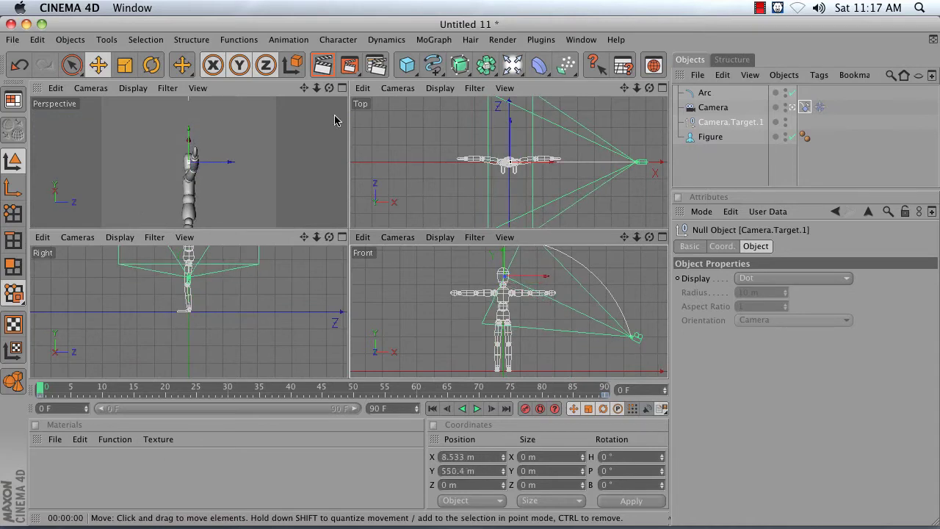
Step: Play the camera move in a full Perspective view, then stop and return to frame 0
{"action": "left_click", "coordinate": [341, 88]}
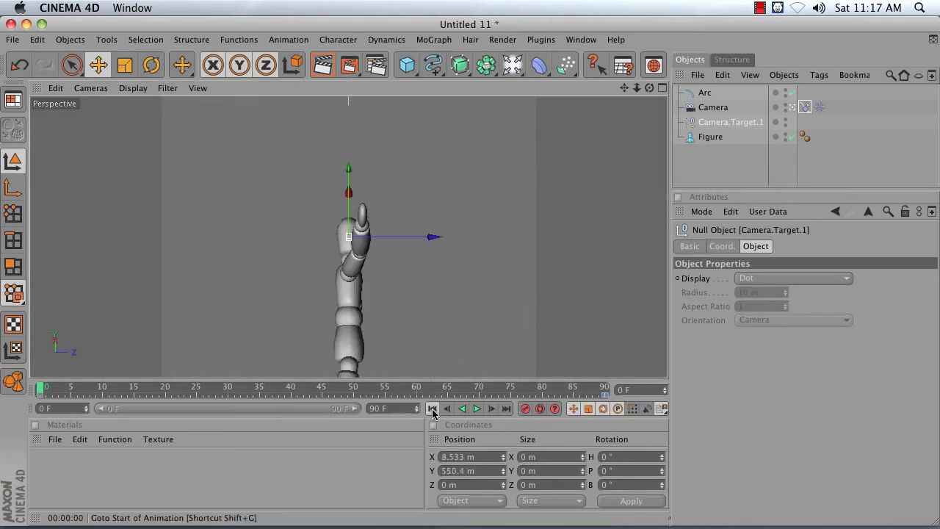
{"action": "left_click", "coordinate": [477, 409]}
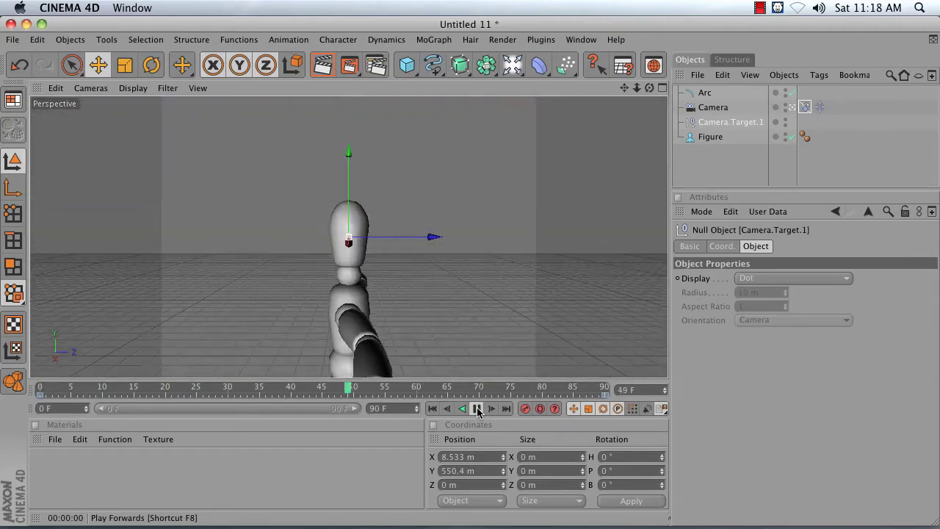
{"action": "left_click", "coordinate": [477, 409]}
{"action": "left_click", "coordinate": [432, 409]}
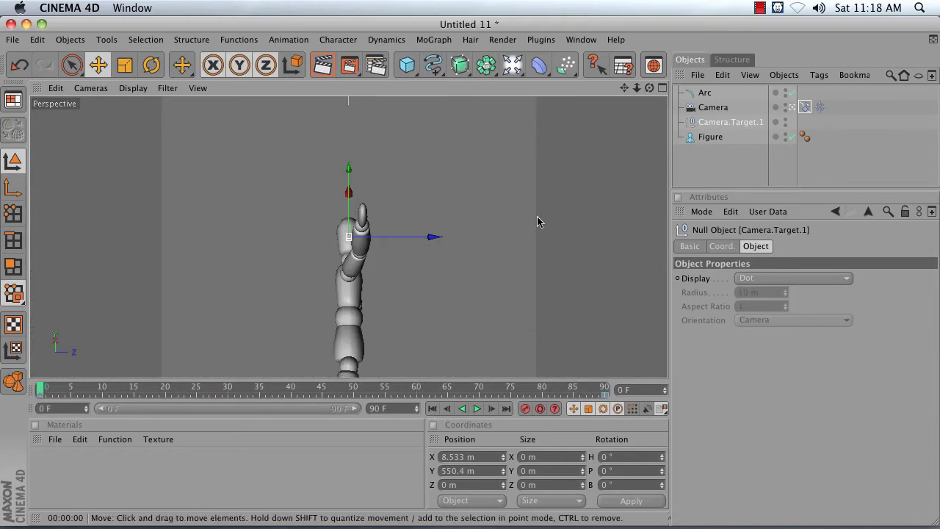
Step: Rotate the Arc's heading to −131° and play back the camera's new path
{"action": "left_click", "coordinate": [661, 88]}
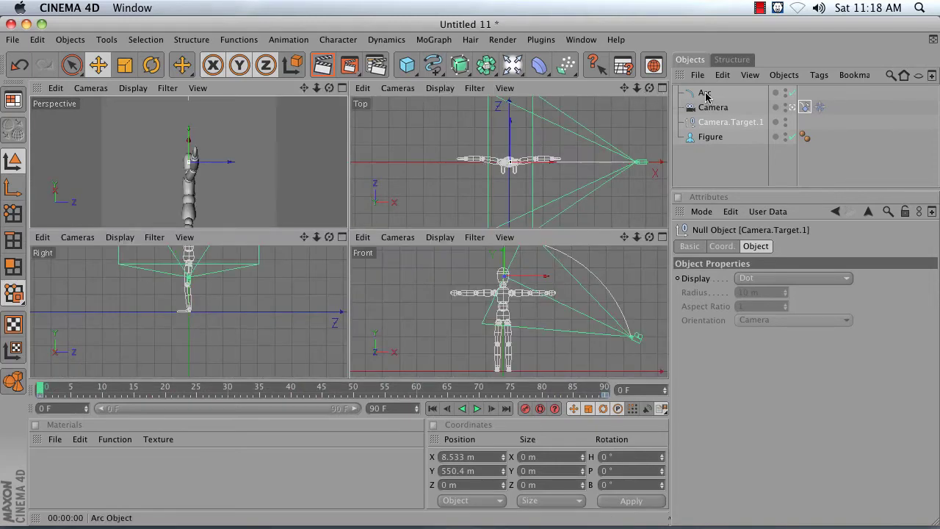
{"action": "left_click", "coordinate": [704, 94]}
{"action": "left_click", "coordinate": [152, 65]}
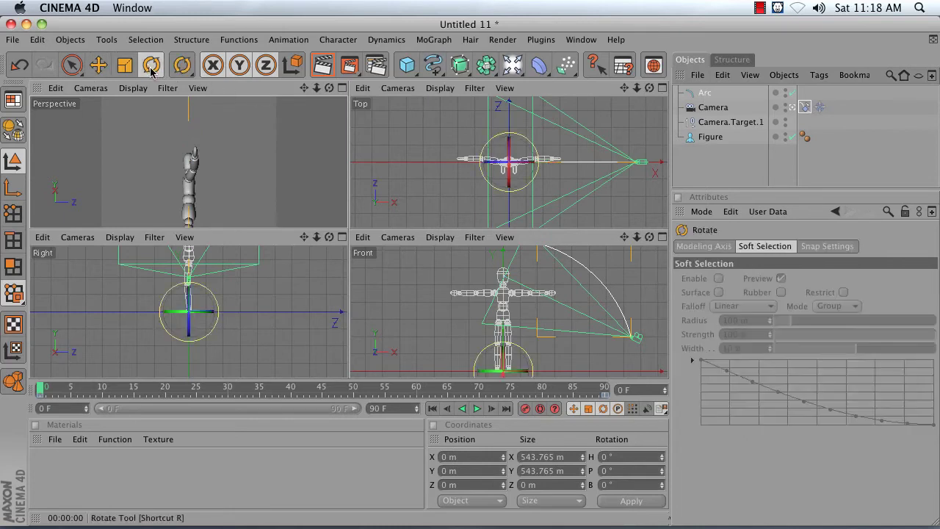
{"action": "left_click", "coordinate": [701, 94]}
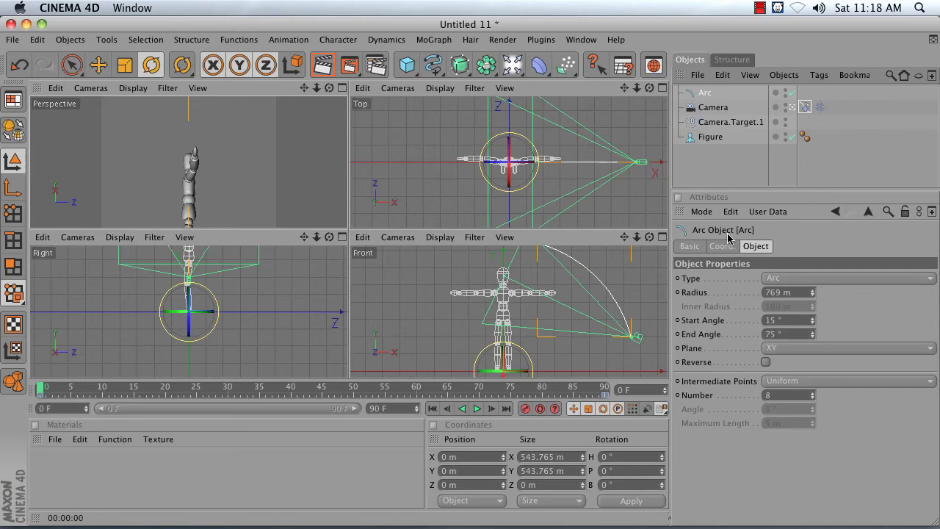
{"action": "left_click", "coordinate": [715, 247]}
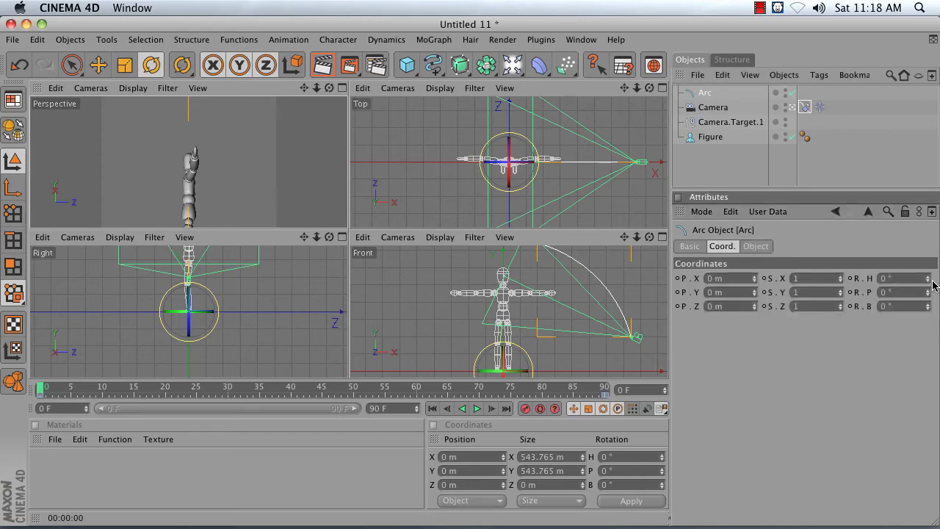
{"action": "left_click_drag", "start_coordinate": [928, 279], "coordinate": [928, 279]}
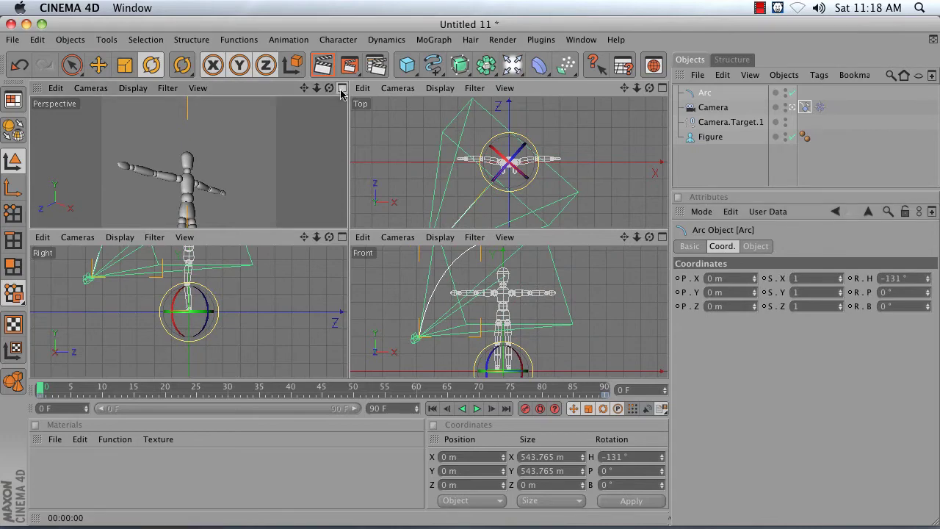
{"action": "left_click", "coordinate": [341, 89]}
{"action": "left_click", "coordinate": [477, 409]}
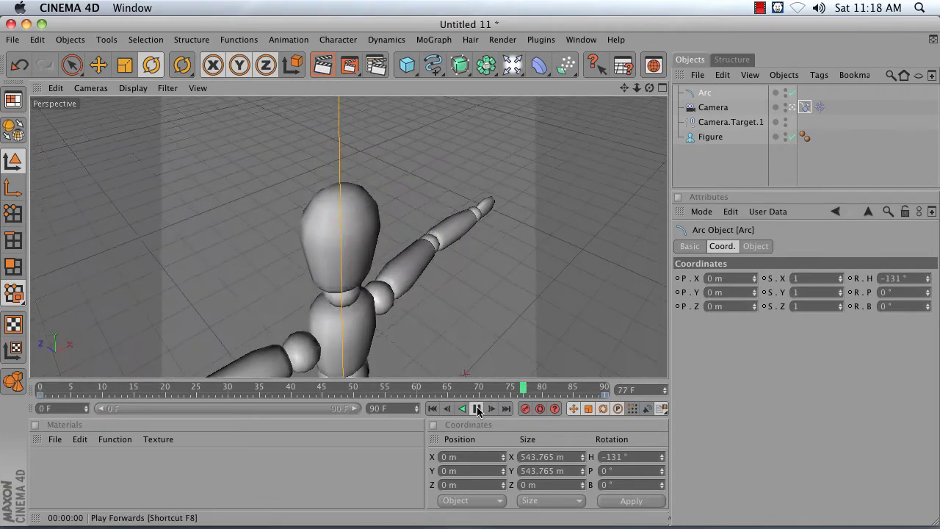
Step: Stop playback and move Camera.Target.1 lower and sideways on the figure to reframe the shot
{"action": "left_click", "coordinate": [477, 409]}
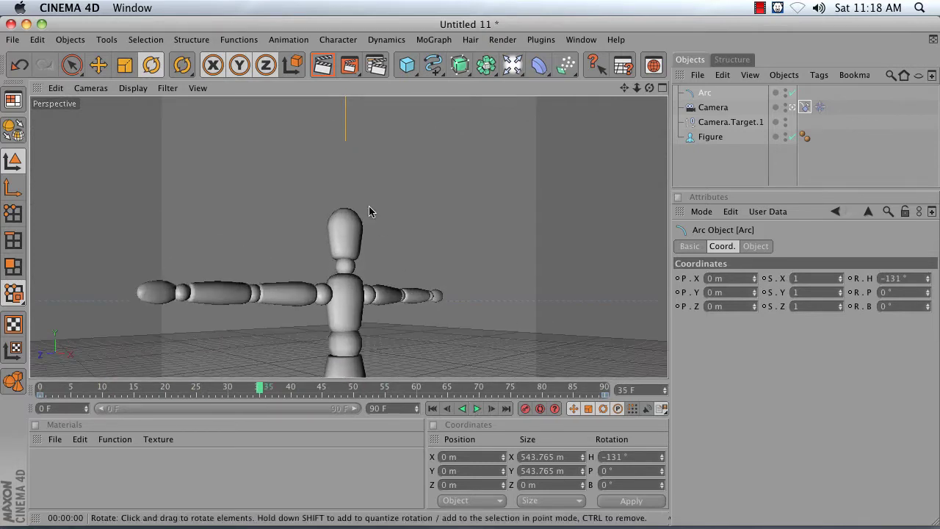
{"action": "left_click", "coordinate": [703, 121]}
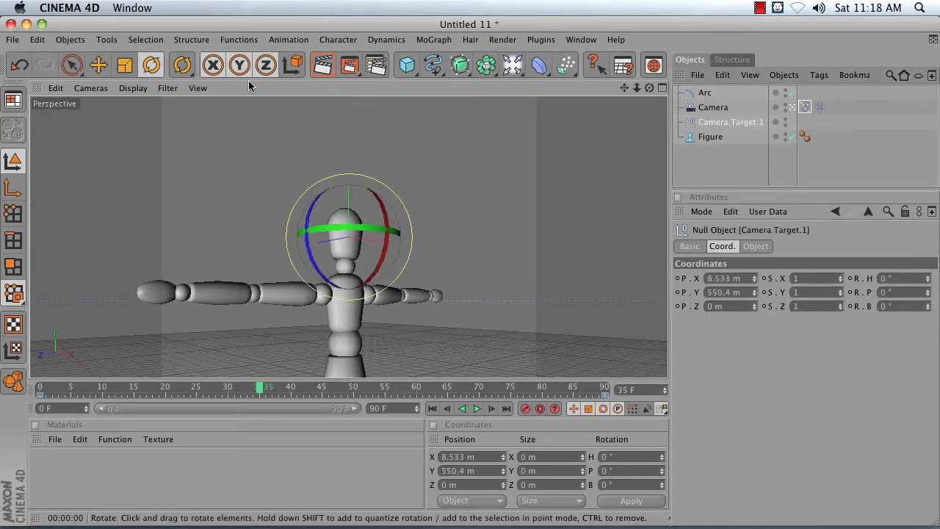
{"action": "left_click", "coordinate": [98, 64]}
{"action": "left_click_drag", "start_coordinate": [348, 156], "coordinate": [360, 213]}
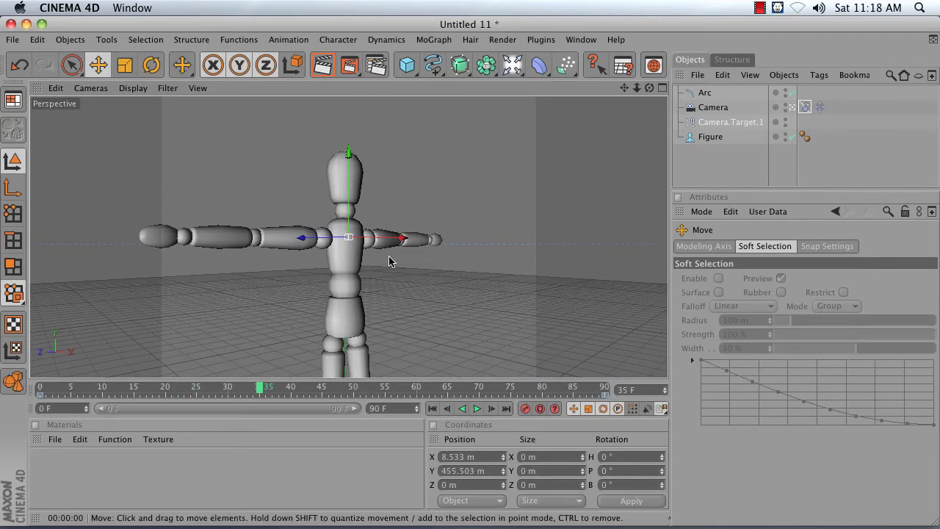
{"action": "left_click_drag", "start_coordinate": [389, 262], "coordinate": [437, 255]}
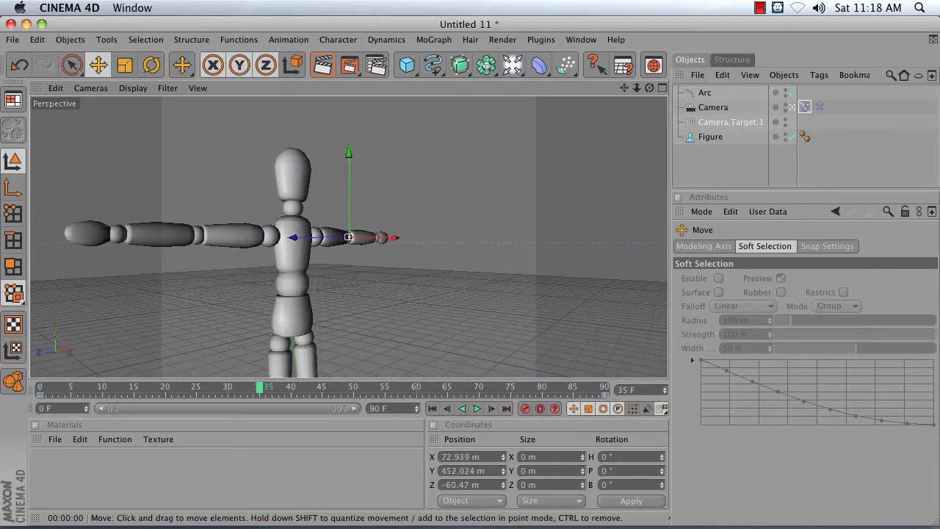
{"action": "left_click", "coordinate": [737, 154]}
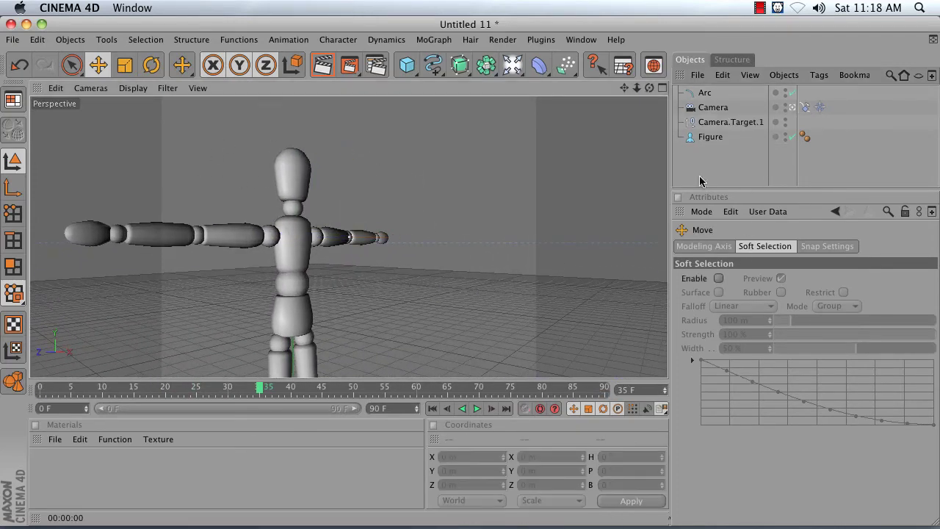
Step: Replay the camera animation from the first frame, then pause and rewind to the start
{"action": "left_click", "coordinate": [431, 408]}
{"action": "left_click", "coordinate": [477, 408]}
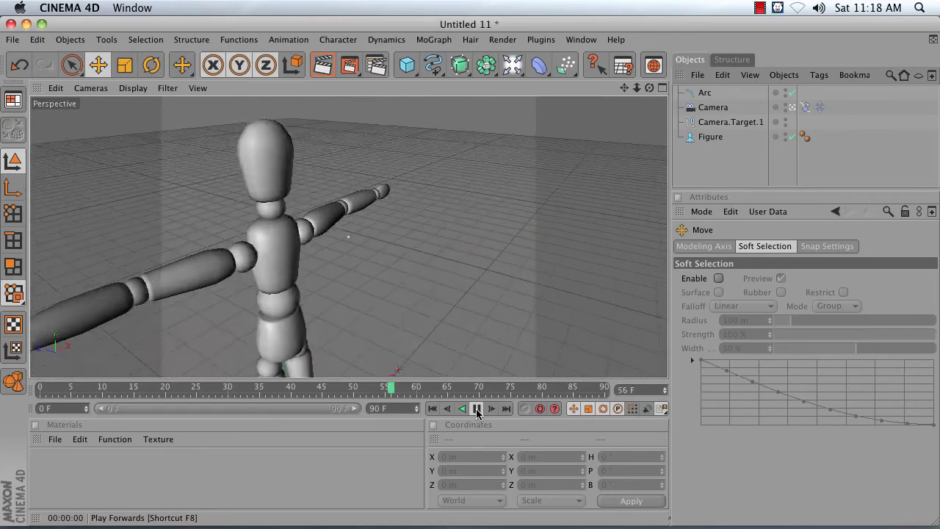
{"action": "left_click", "coordinate": [477, 408]}
{"action": "left_click", "coordinate": [432, 408]}
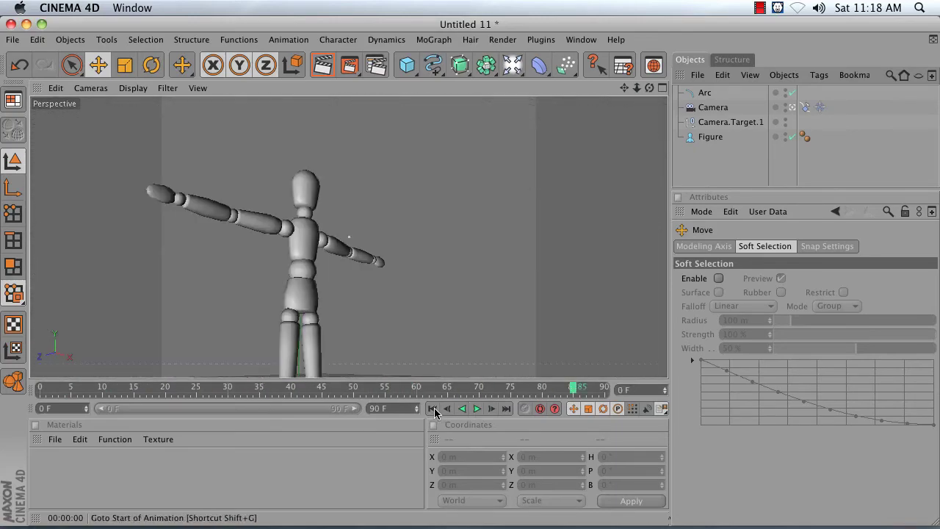
Step: Group Arc, Camera and Camera.Target.1 under a new null with Alt+G
{"action": "left_click", "coordinate": [701, 94]}
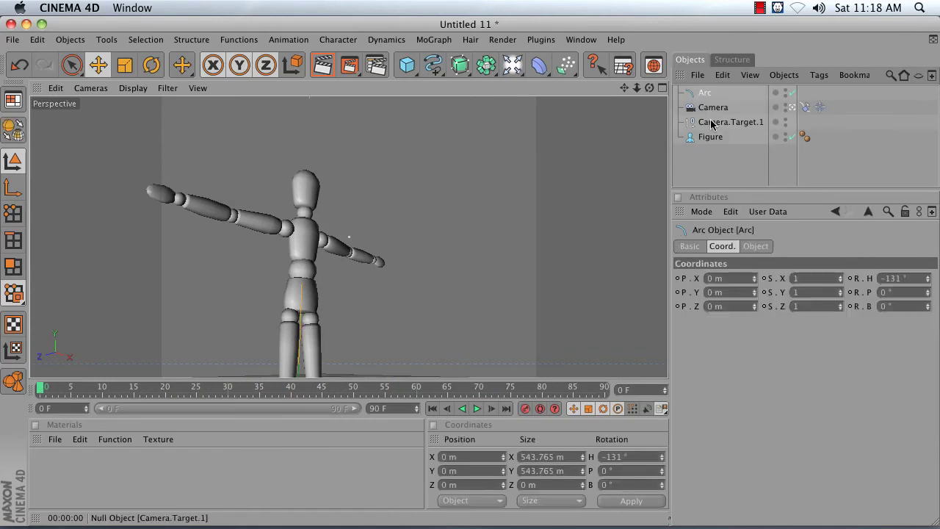
{"action": "left_click", "coordinate": [710, 124], "text": "shift"}
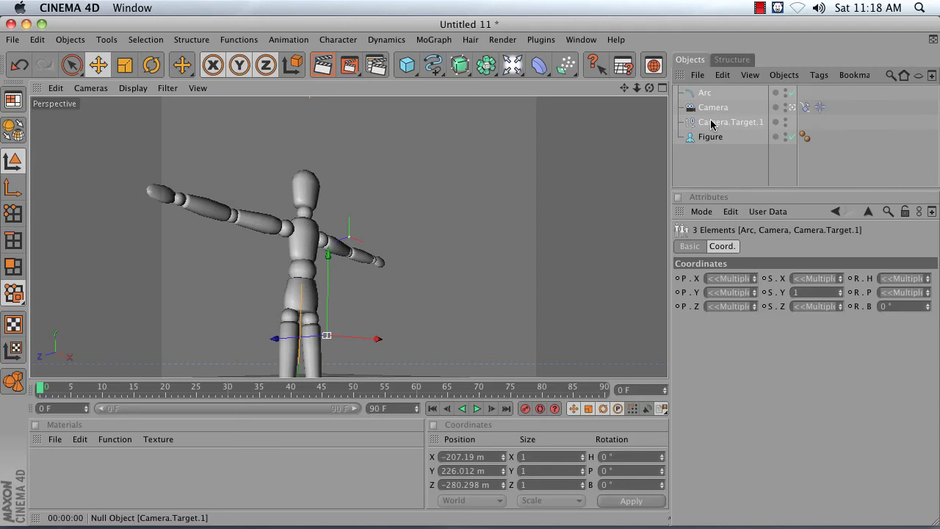
{"action": "key", "text": "alt+g"}
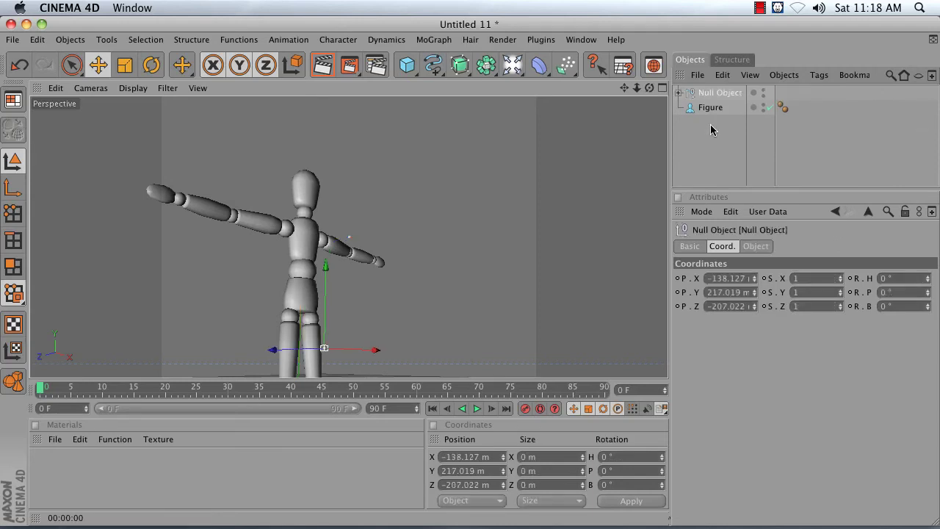
Step: Rename the null to 'Crane Camera Rig' and delete the Figure from the scene
{"action": "double_click", "coordinate": [708, 98]}
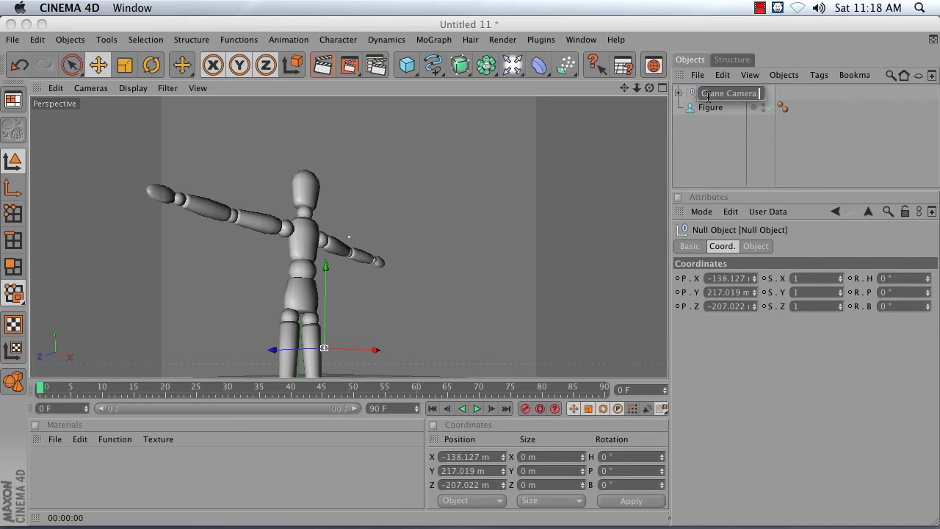
{"action": "type", "text": "Crane Camera Rig"}
{"action": "key", "text": "Return"}
{"action": "left_click", "coordinate": [709, 108]}
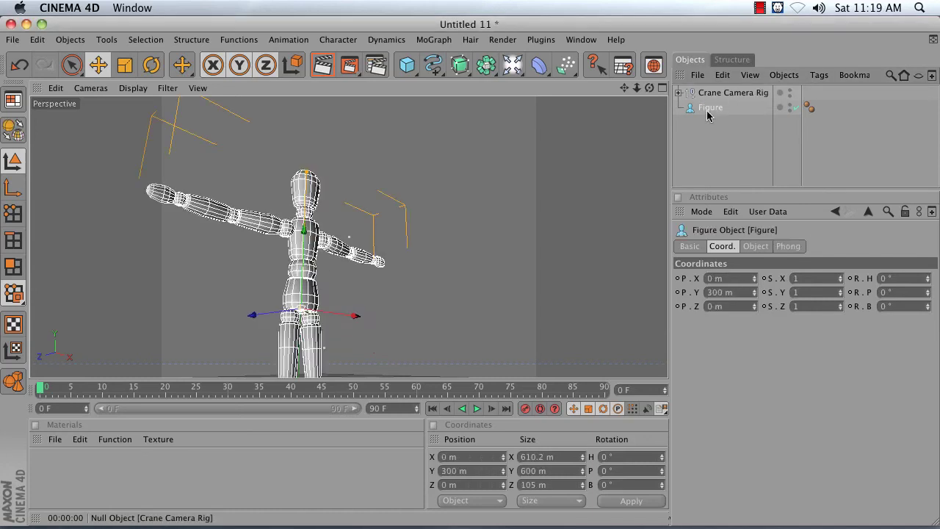
{"action": "key", "text": "Delete"}
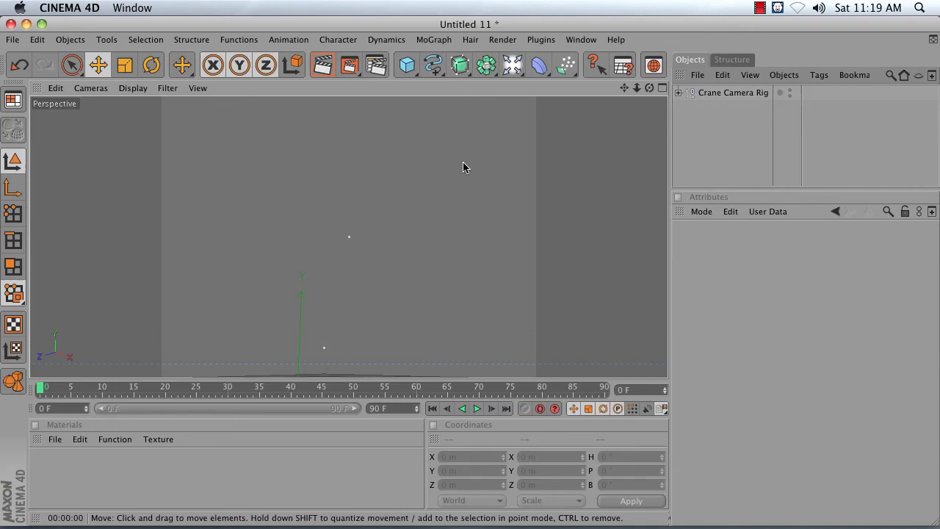